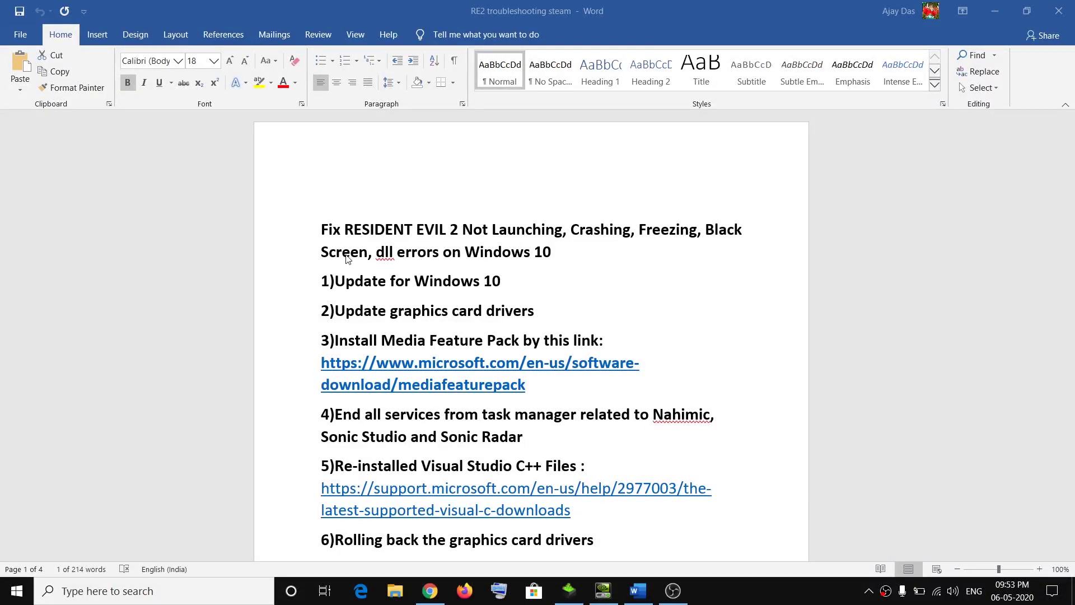
# Step: Highlight the 'Update for Windows 10' checklist item and check the Windows Update settings page
pyautogui.moveTo(450, 230); pyautogui.dragTo(676, 230)
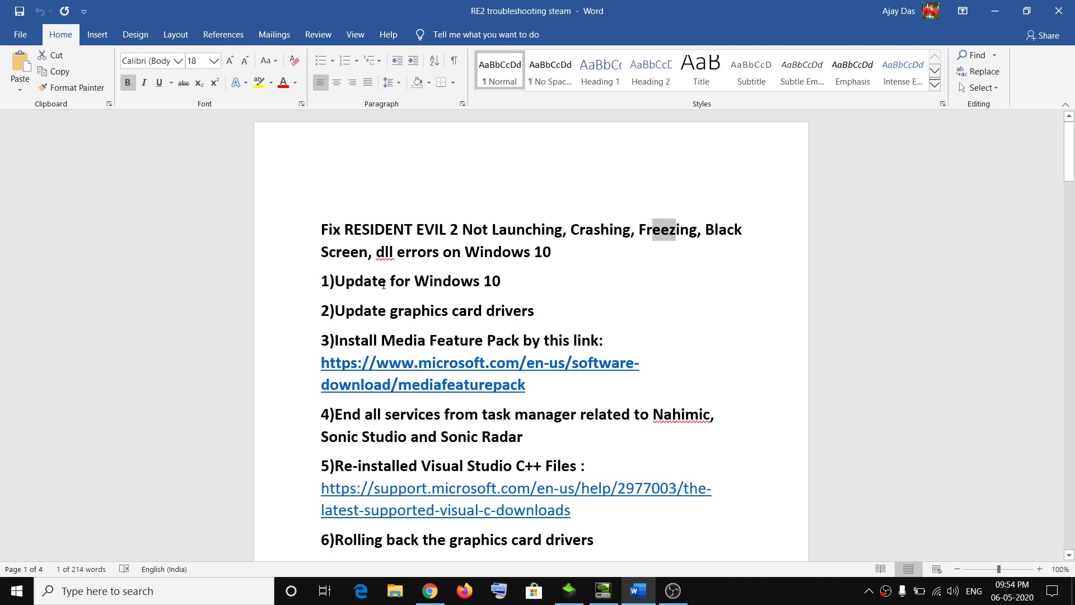
pyautogui.moveTo(336, 280); pyautogui.dragTo(501, 283)
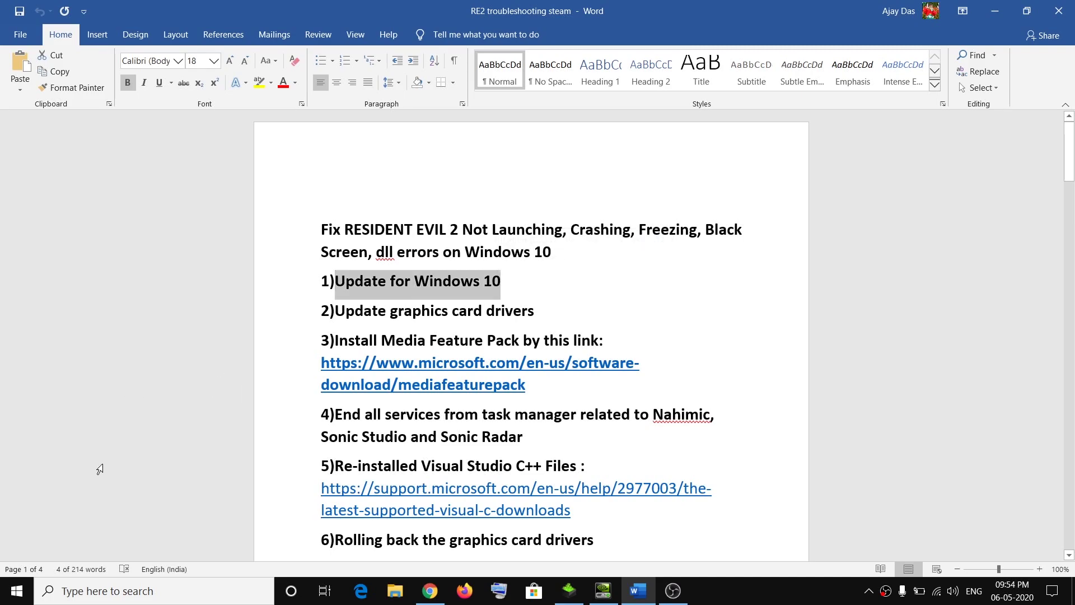
pyautogui.click(16, 597)
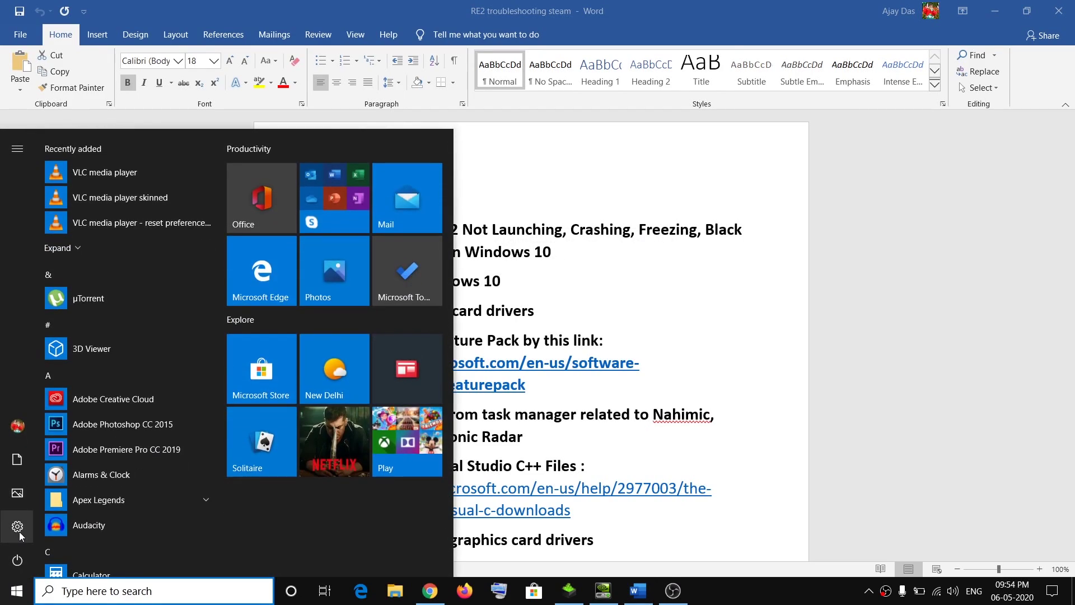
pyautogui.click(34, 531)
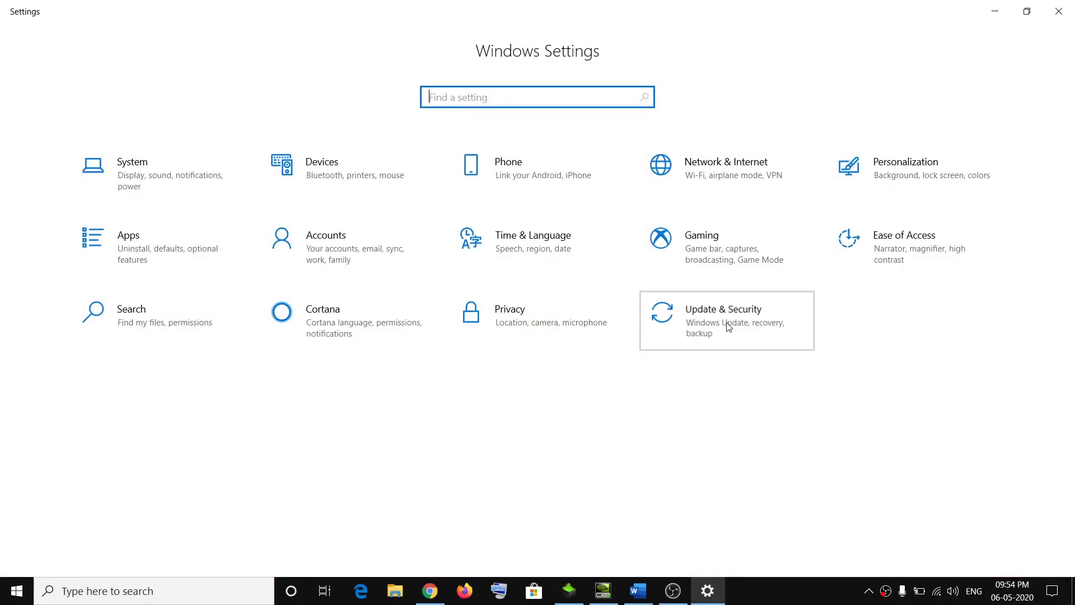
pyautogui.click(729, 327)
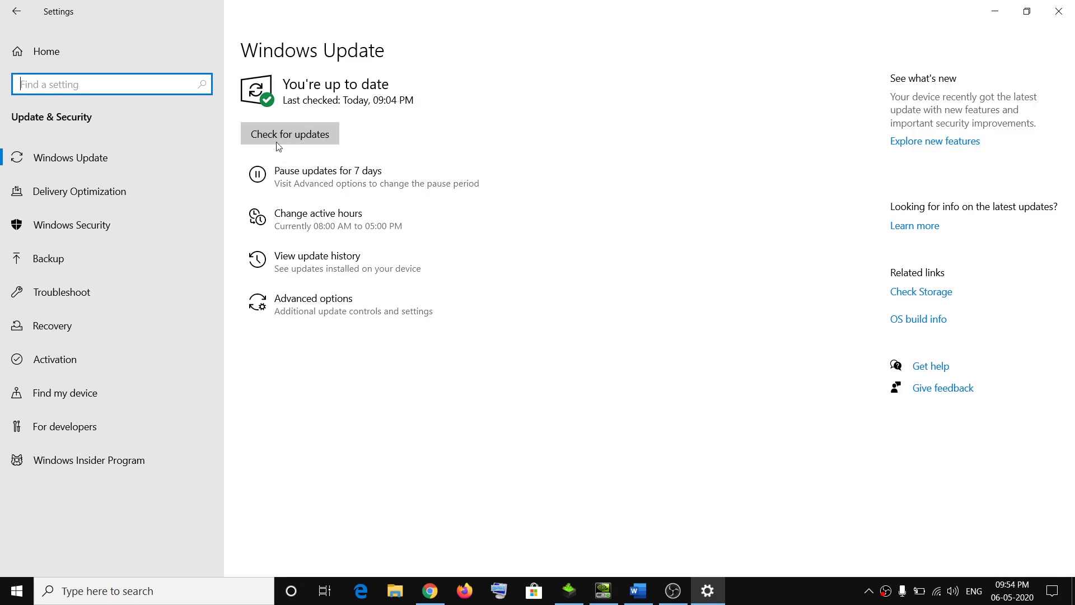
pyautogui.click(1056, 15)
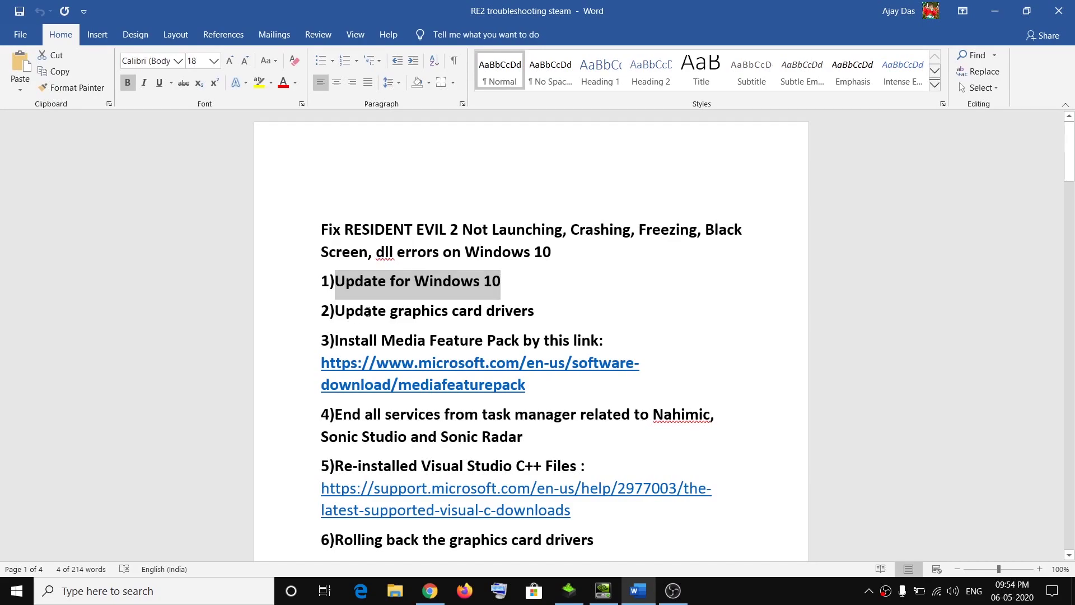
# Step: Highlight 'Update graphics card drivers', then search Google for 'nvidia drivers' in Chrome
pyautogui.moveTo(367, 312); pyautogui.dragTo(519, 313)
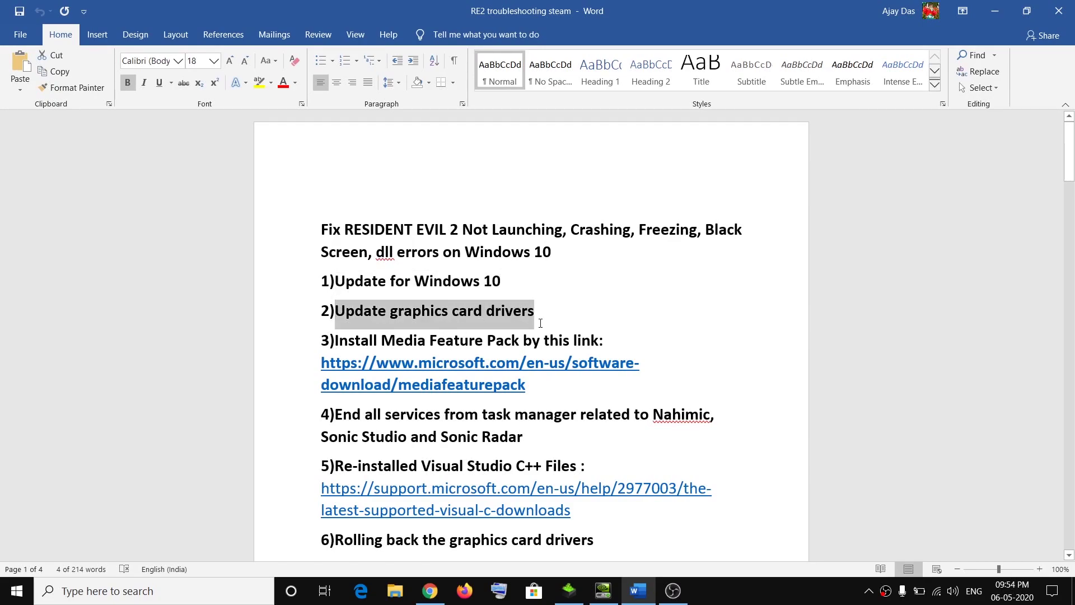
pyautogui.moveTo(430, 589)
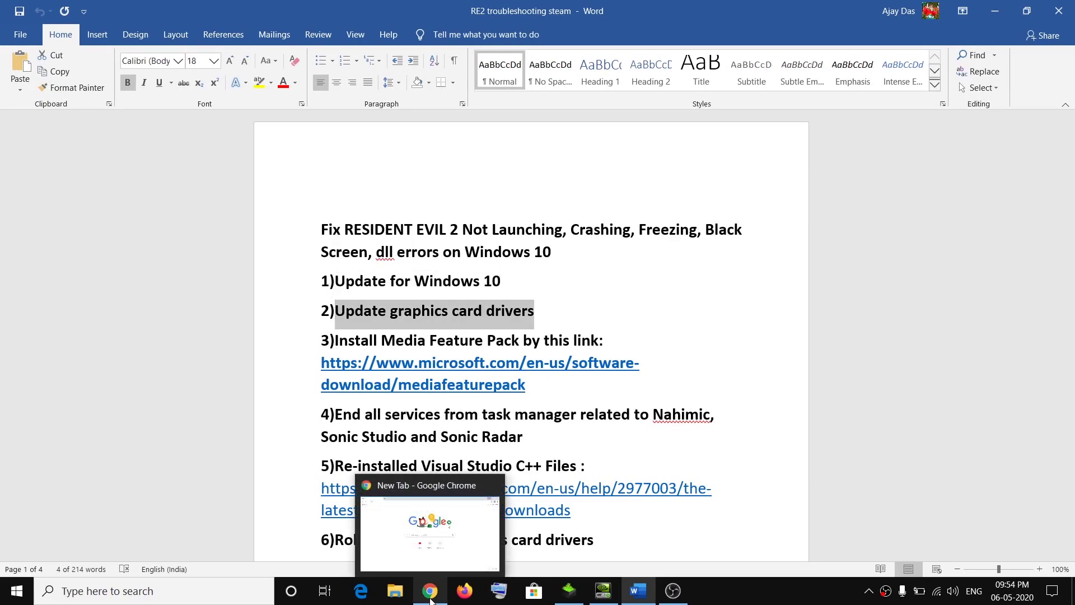
pyautogui.click(429, 566)
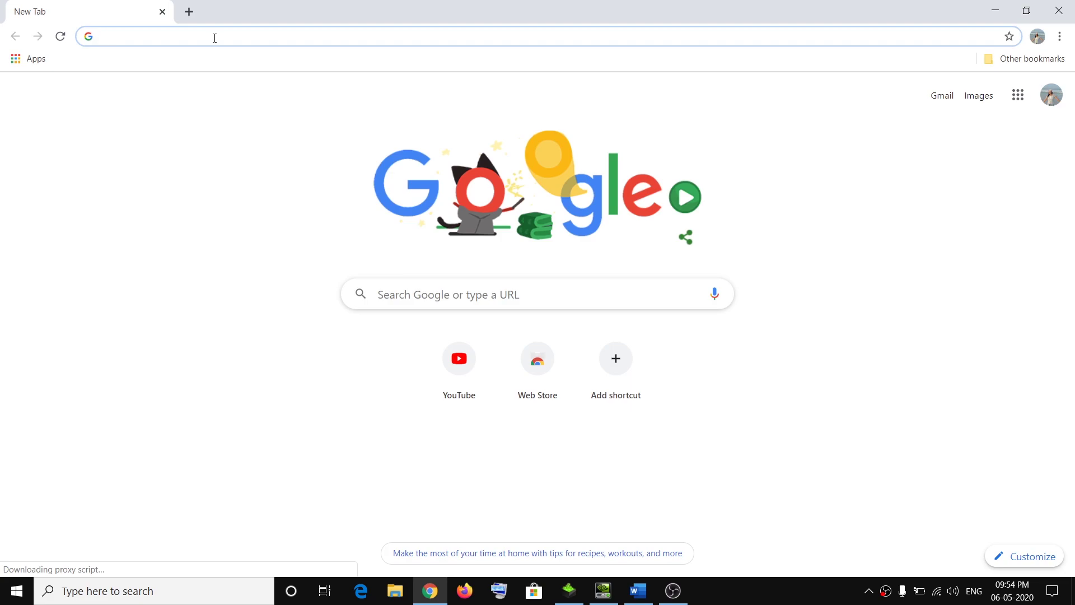
pyautogui.write('nvidia drivers')
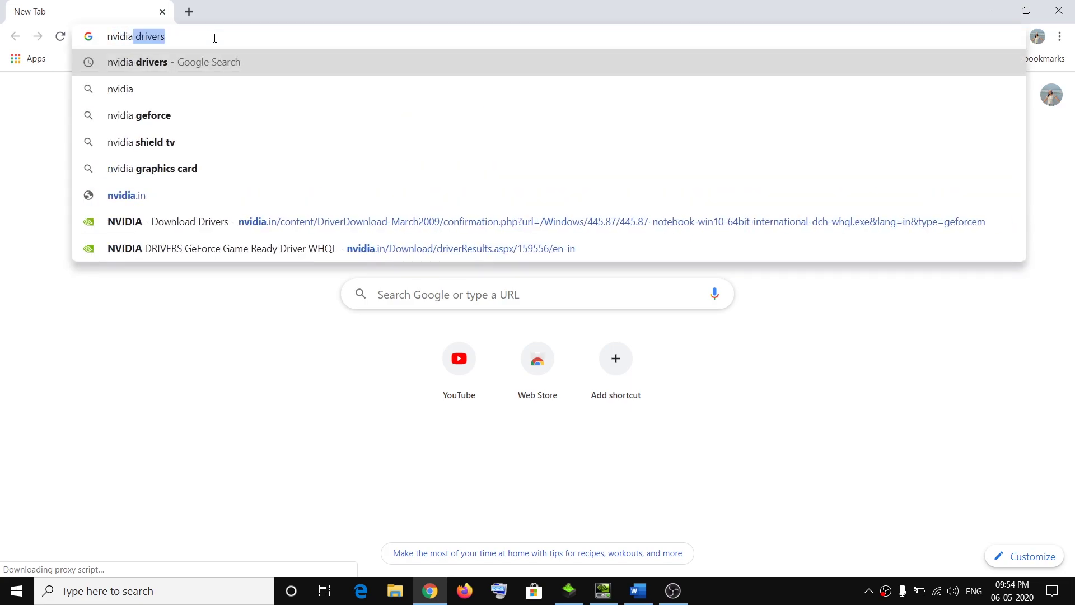
pyautogui.press('Right')
pyautogui.press('Return')
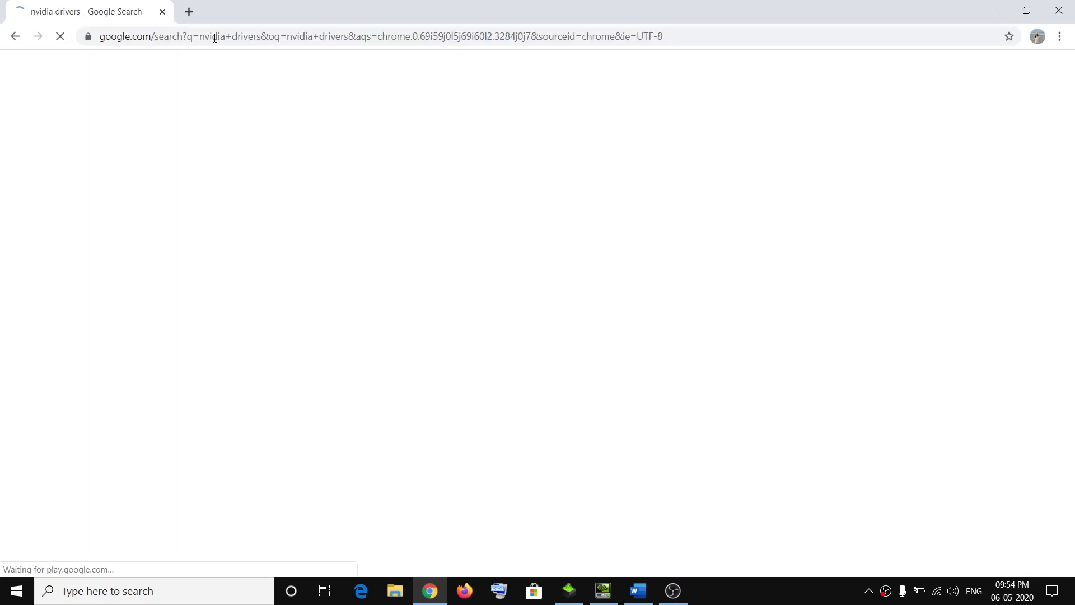
# Step: Open NVIDIA's Download Drivers page and keep GeForce as the product type
pyautogui.click(248, 206)
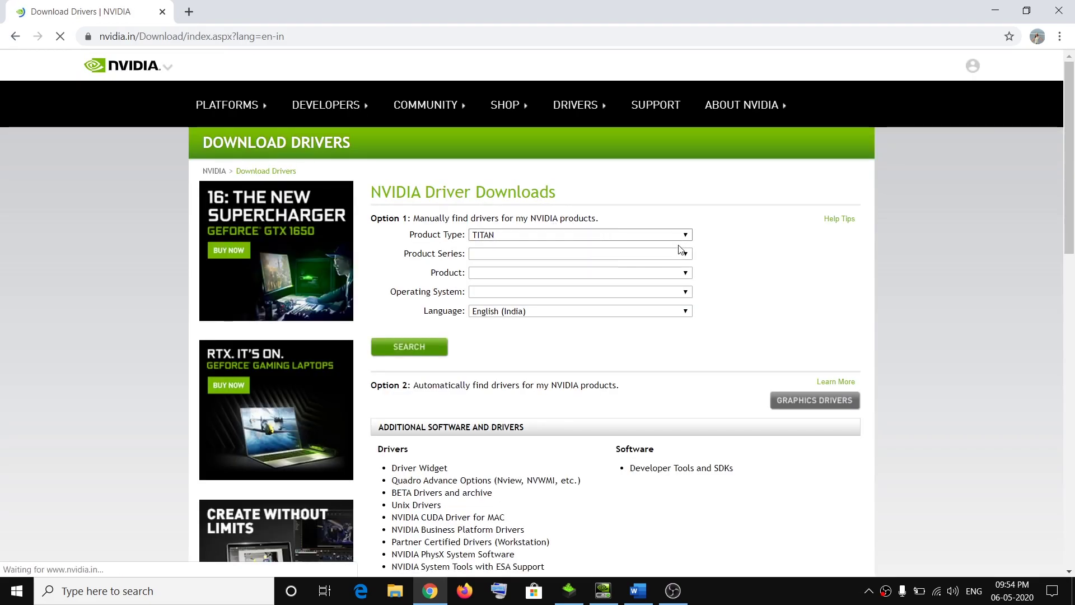
pyautogui.click(686, 238)
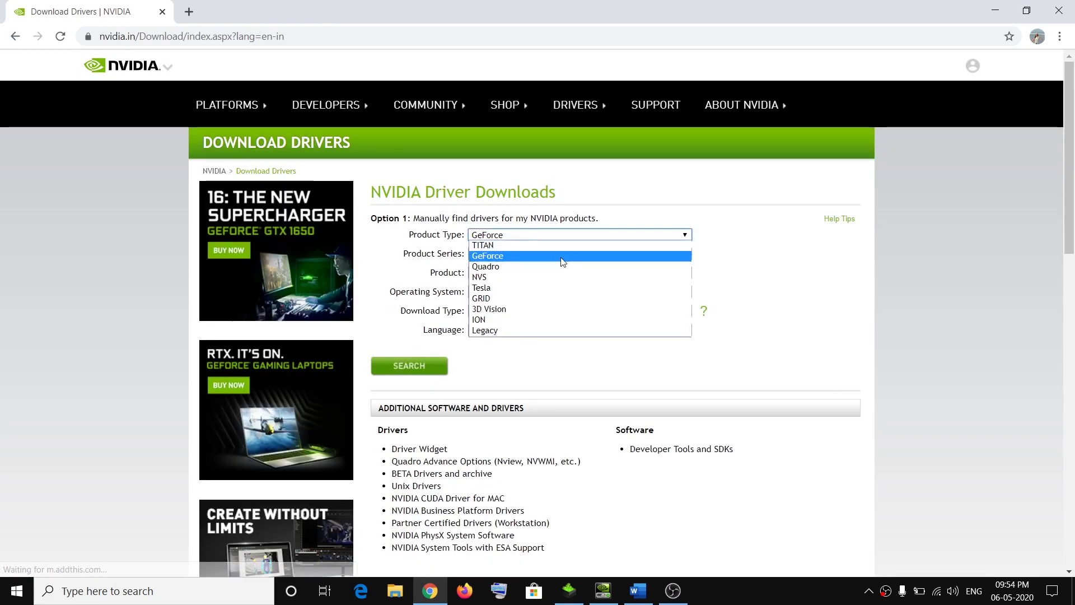
pyautogui.click(542, 256)
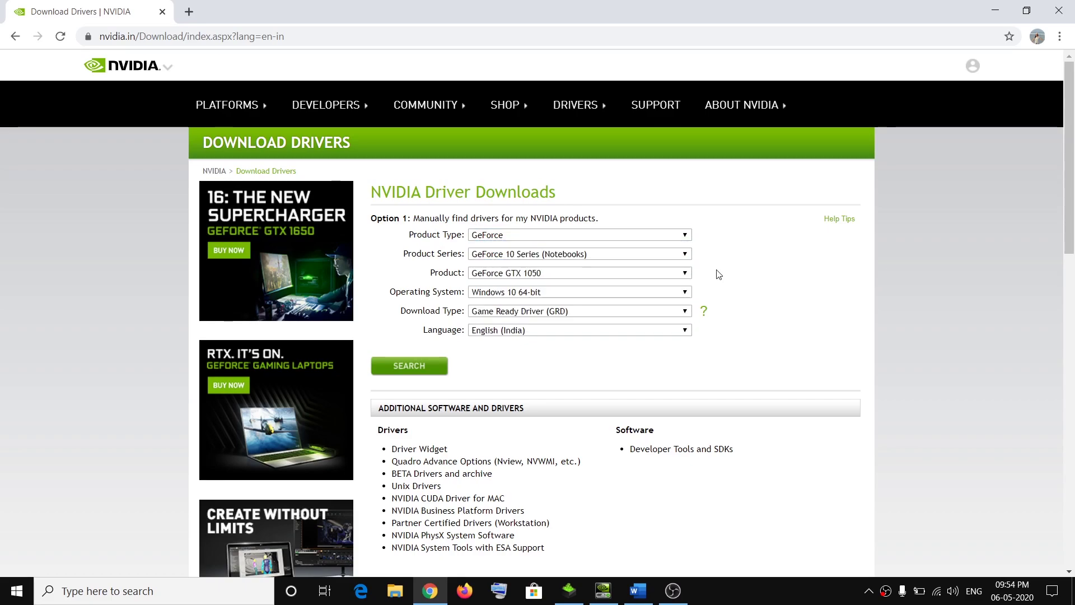
pyautogui.rightClick(16, 598)
pyautogui.click(93, 295)
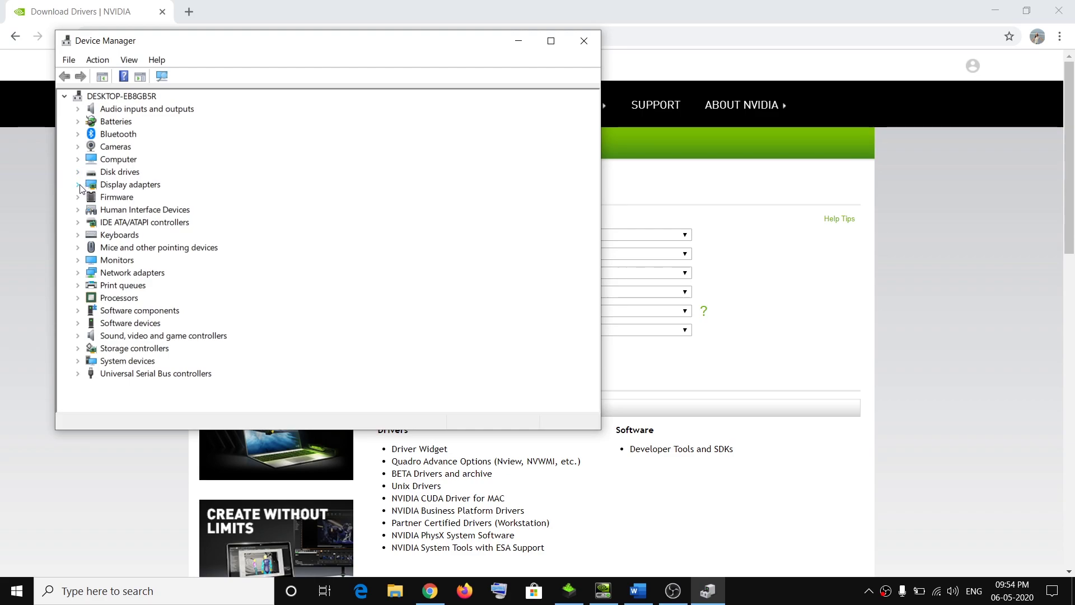
pyautogui.click(78, 186)
pyautogui.click(162, 210)
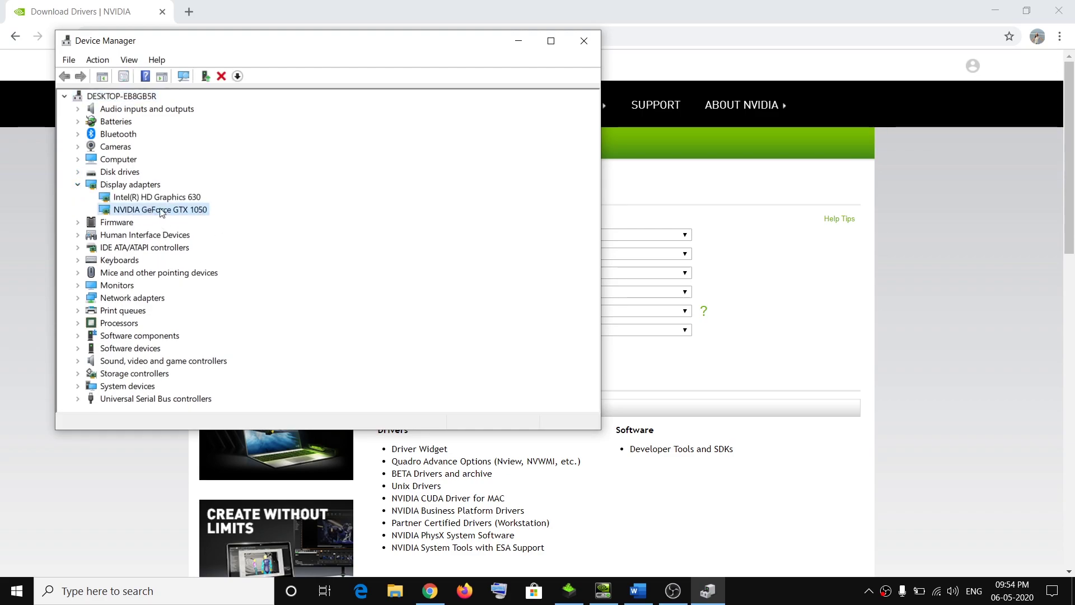
pyautogui.click(584, 41)
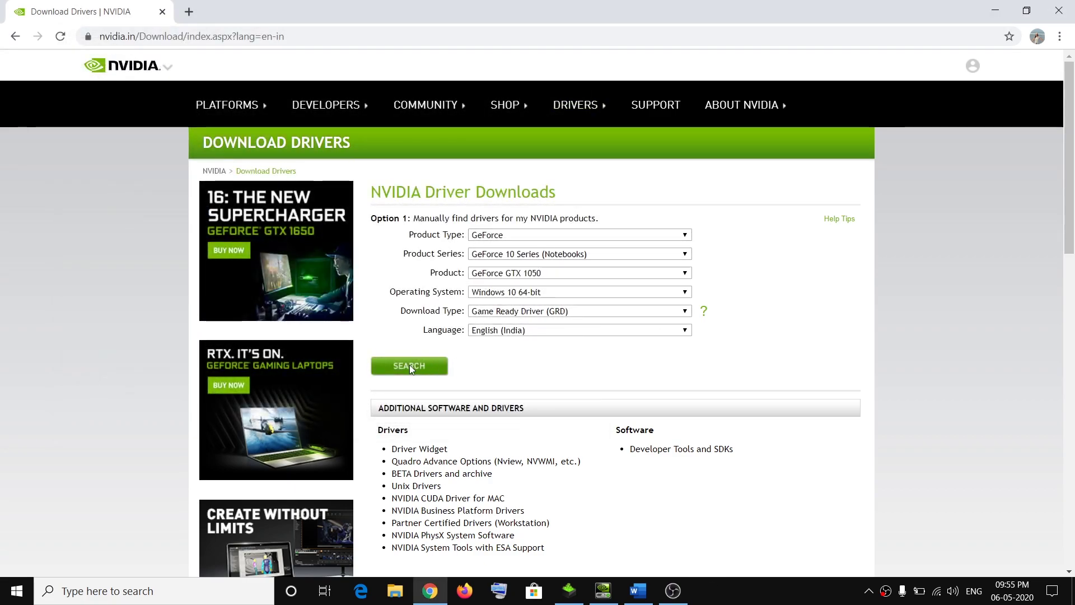
# Step: Search for the GeForce GTX 1050 driver and download GeForce Game Ready Driver 445.87
pyautogui.click(409, 365)
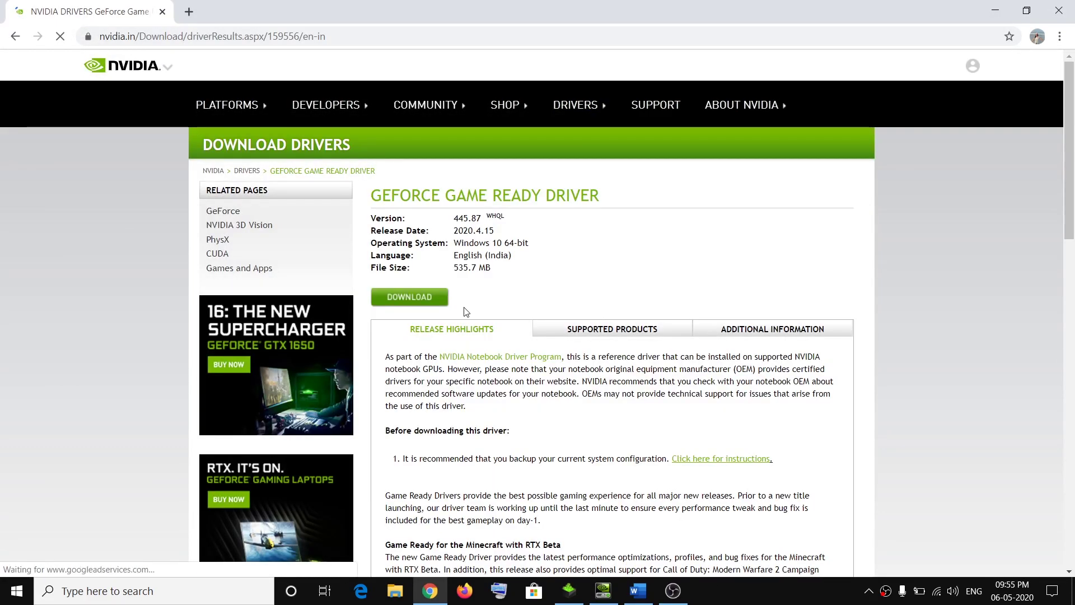
pyautogui.click(415, 299)
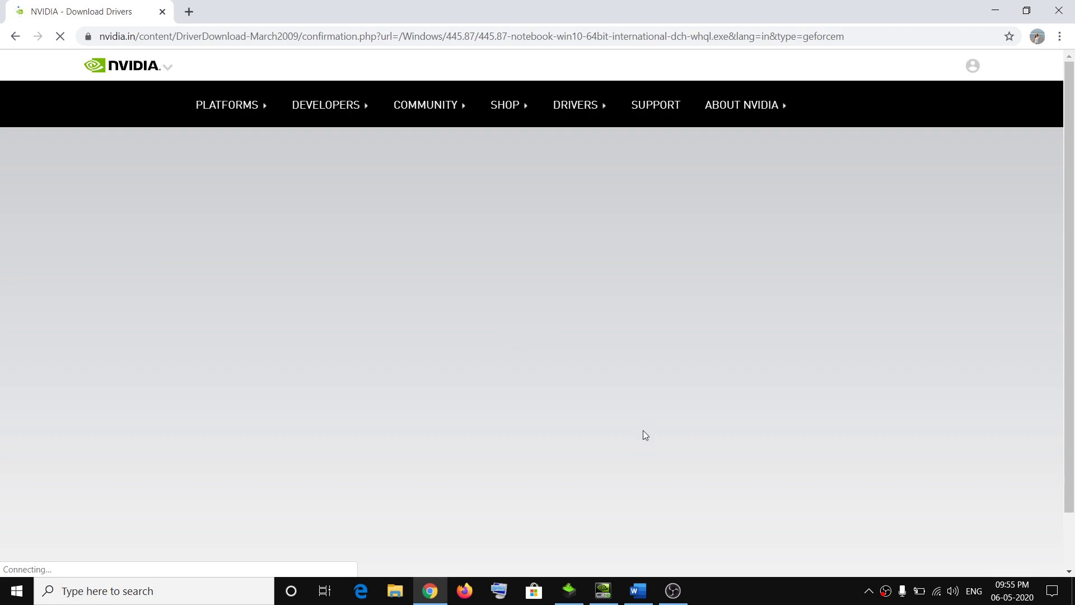
pyautogui.hotkey('alt', 'Tab')
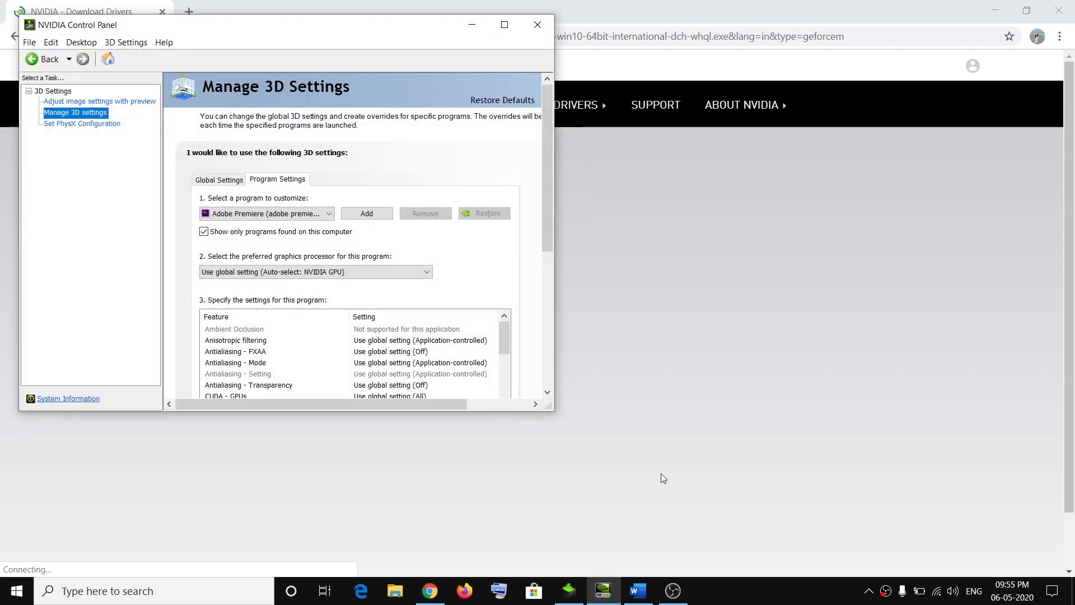
# Step: Bring the NVIDIA Installer forward and accept its licence agreement
pyautogui.click(661, 479)
pyautogui.click(569, 591)
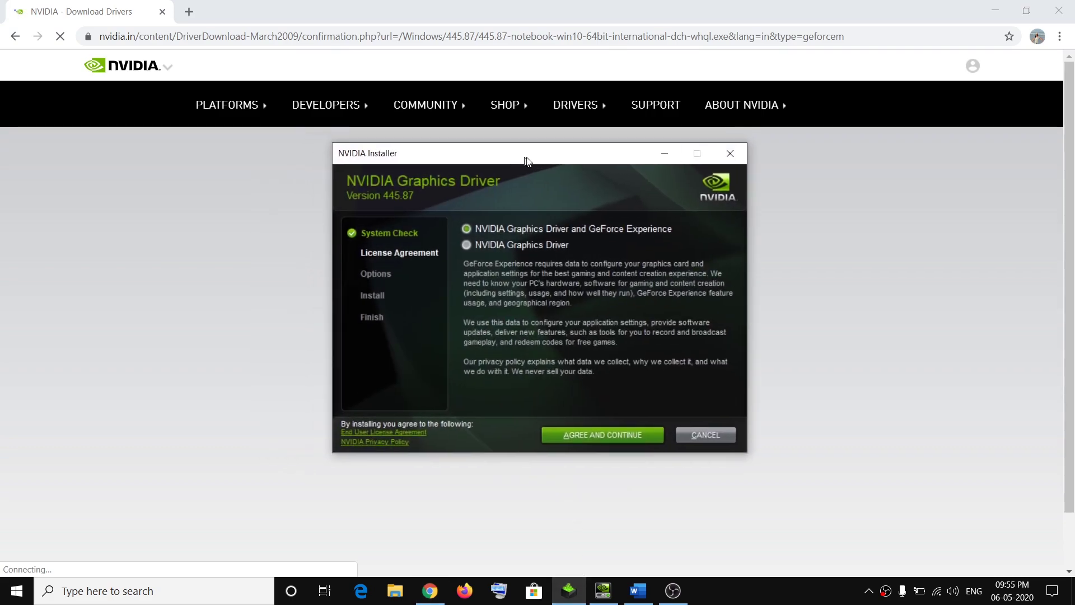
pyautogui.moveTo(527, 161); pyautogui.dragTo(474, 166)
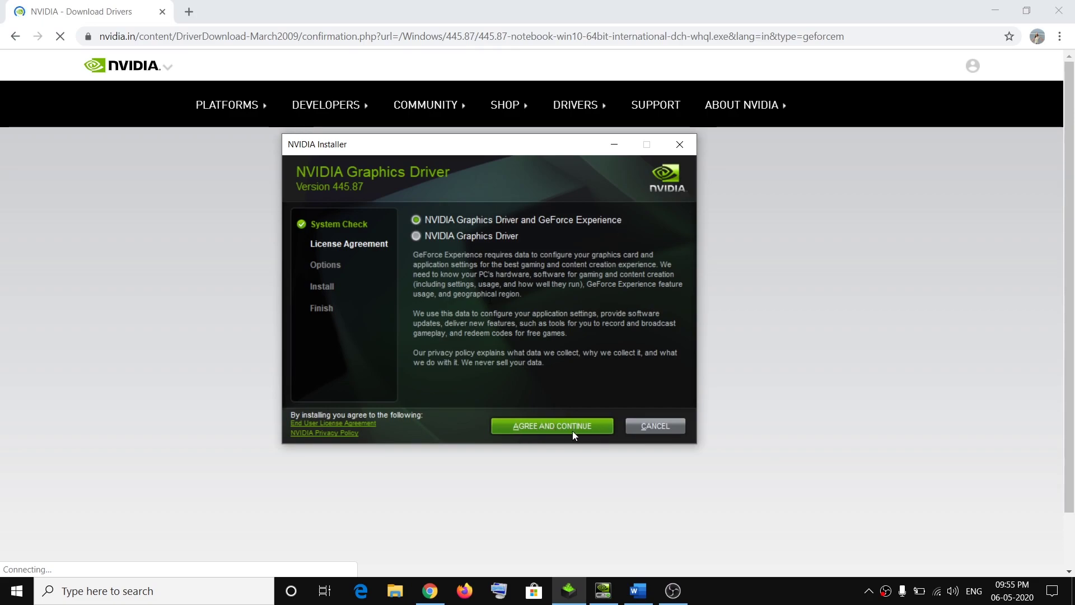
pyautogui.click(553, 425)
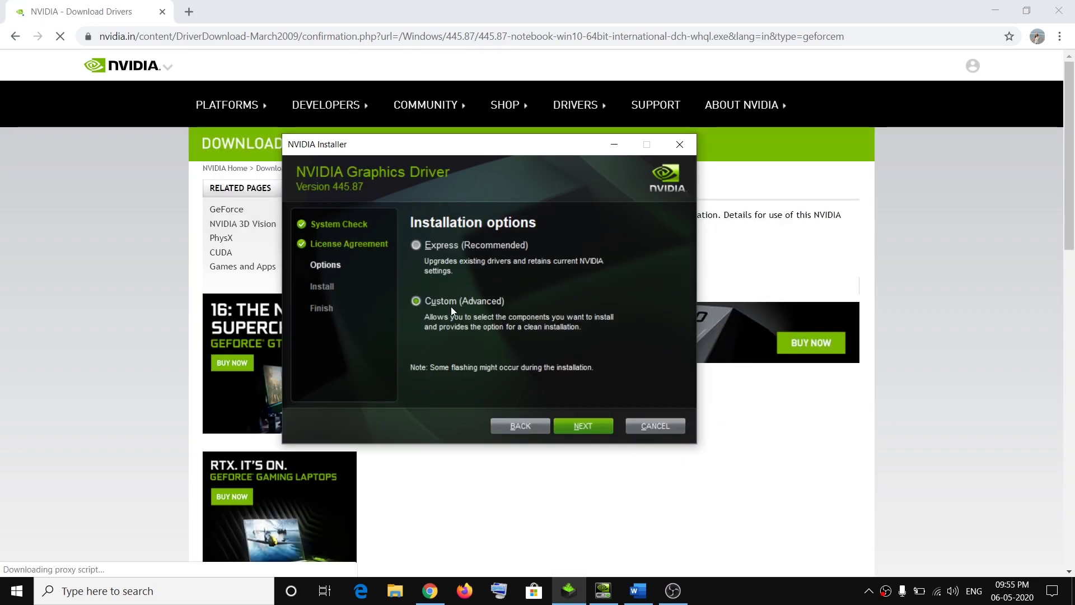
# Step: Choose a Custom (Advanced) install with 'Perform a clean installation' ticked
pyautogui.click(422, 301)
pyautogui.click(415, 243)
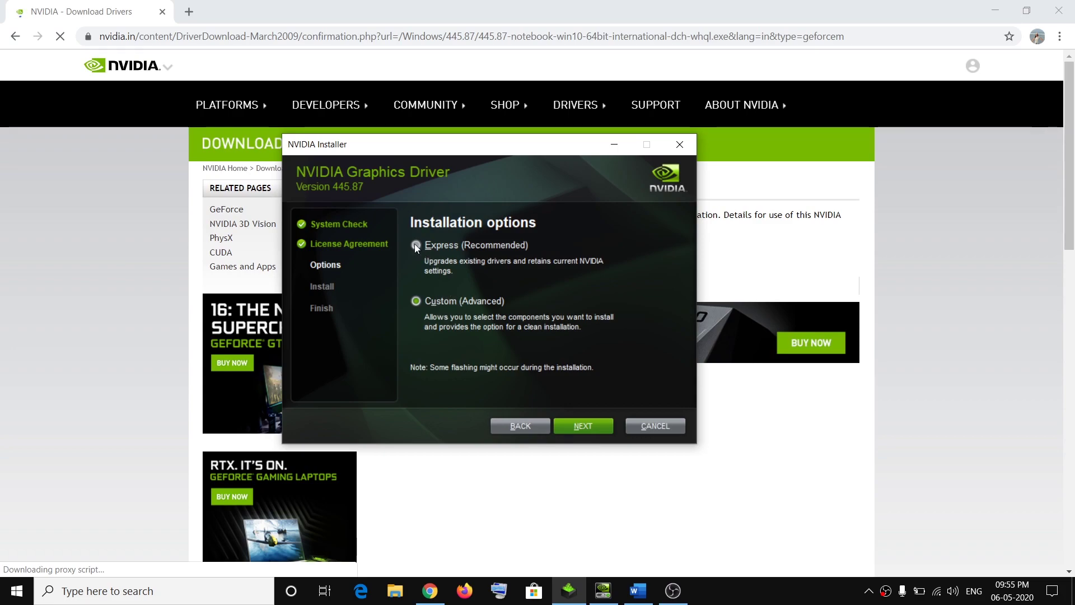
pyautogui.click(416, 301)
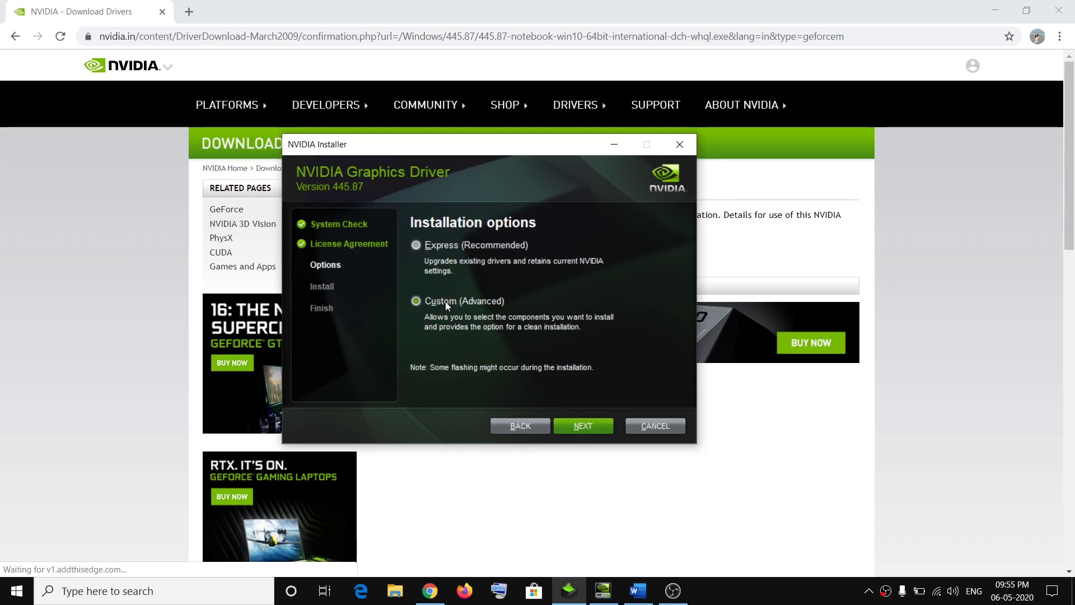
pyautogui.click(589, 427)
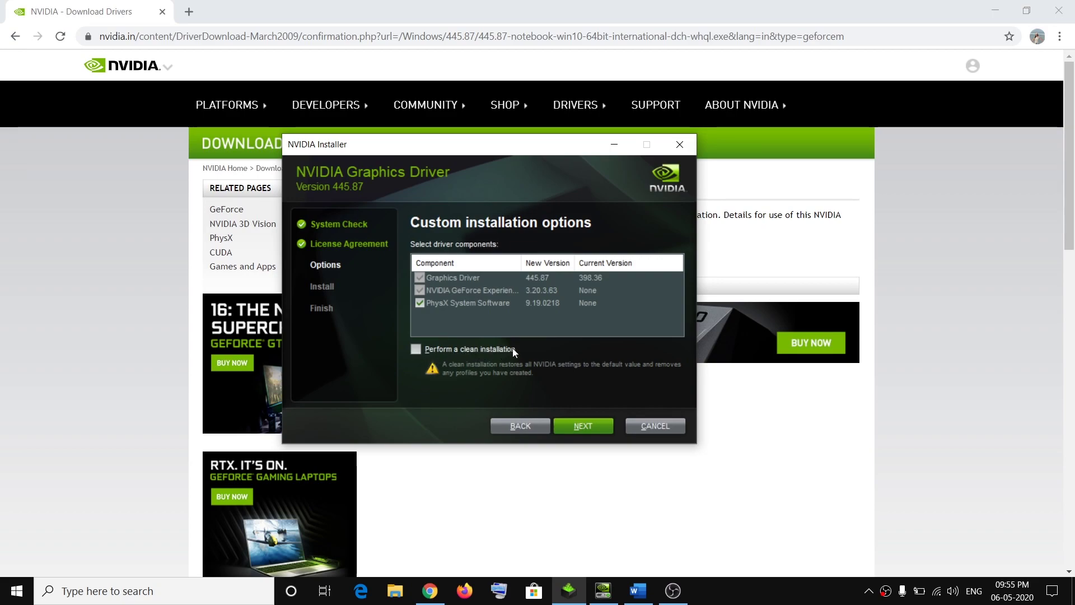
pyautogui.click(417, 351)
pyautogui.click(778, 475)
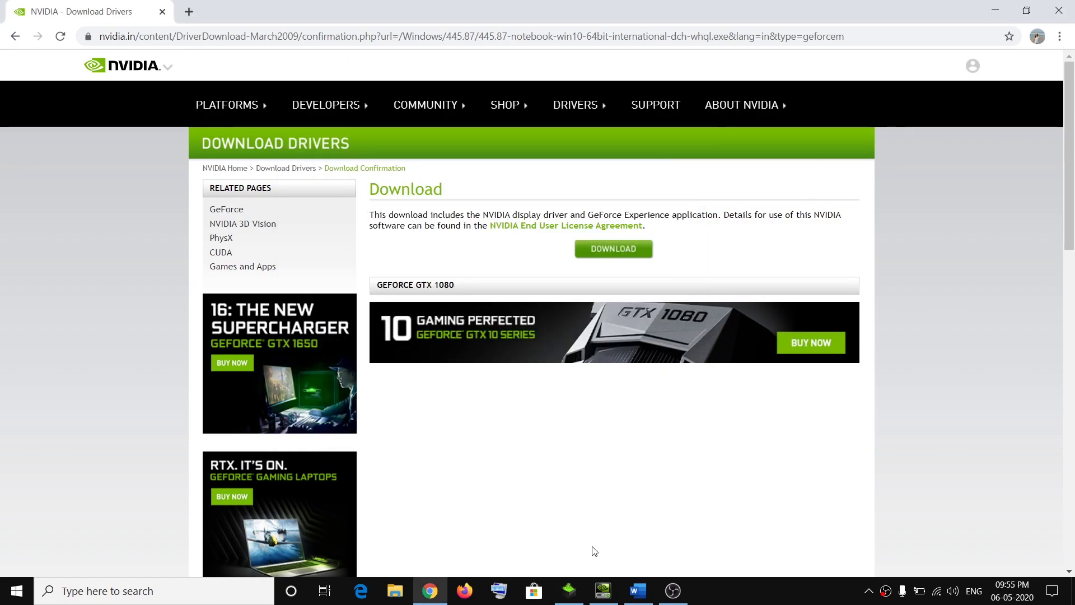
# Step: Copy the Media Feature Pack link from step 3 of the Word checklist
pyautogui.click(636, 594)
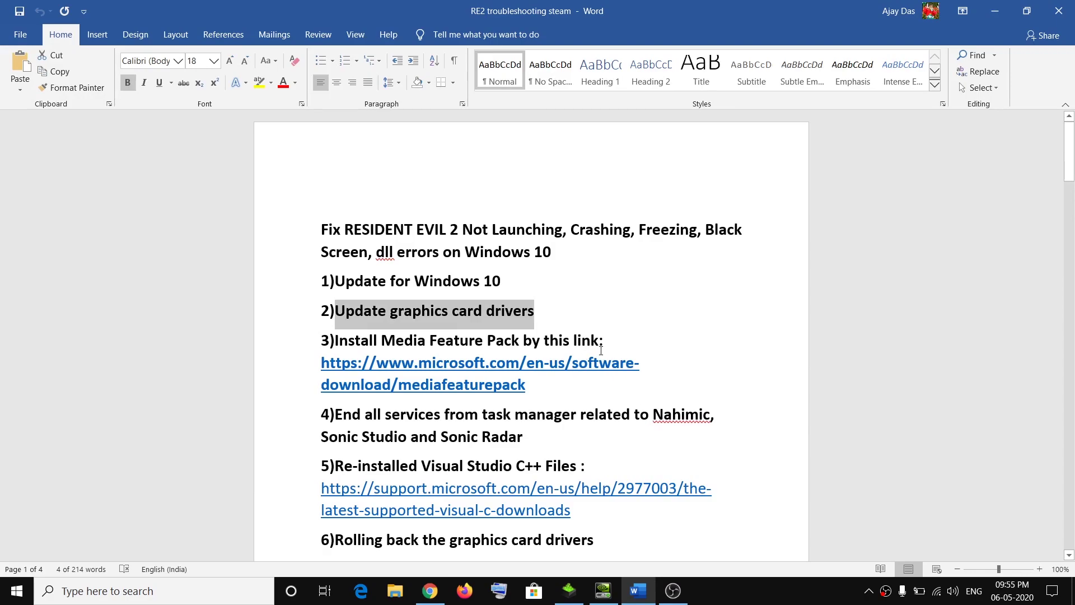
pyautogui.moveTo(343, 343); pyautogui.dragTo(515, 345)
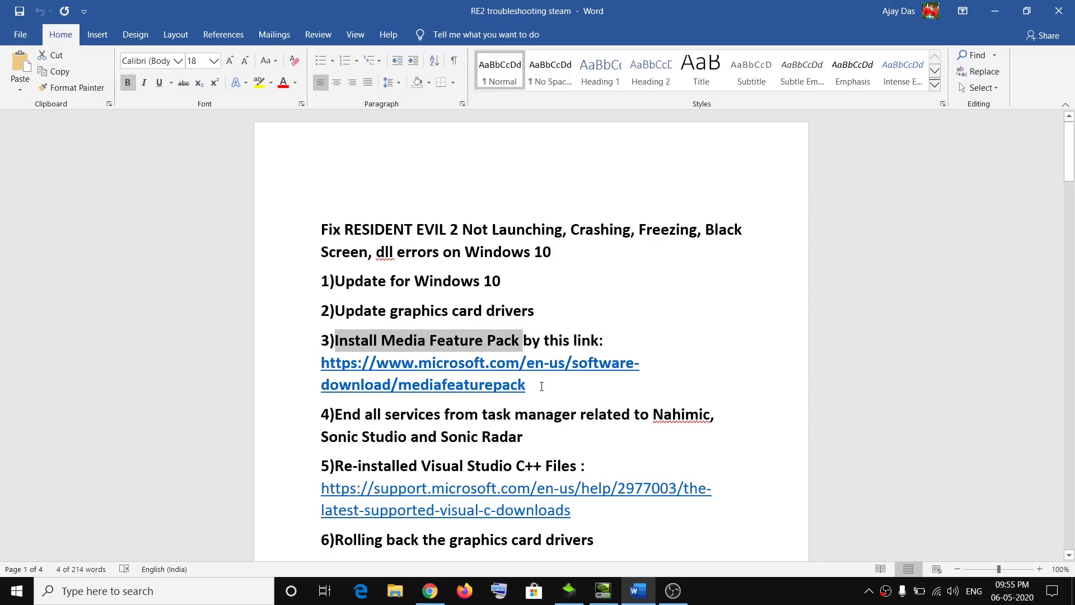
pyautogui.moveTo(542, 386); pyautogui.dragTo(321, 365)
pyautogui.hotkey('ctrl', 'c')
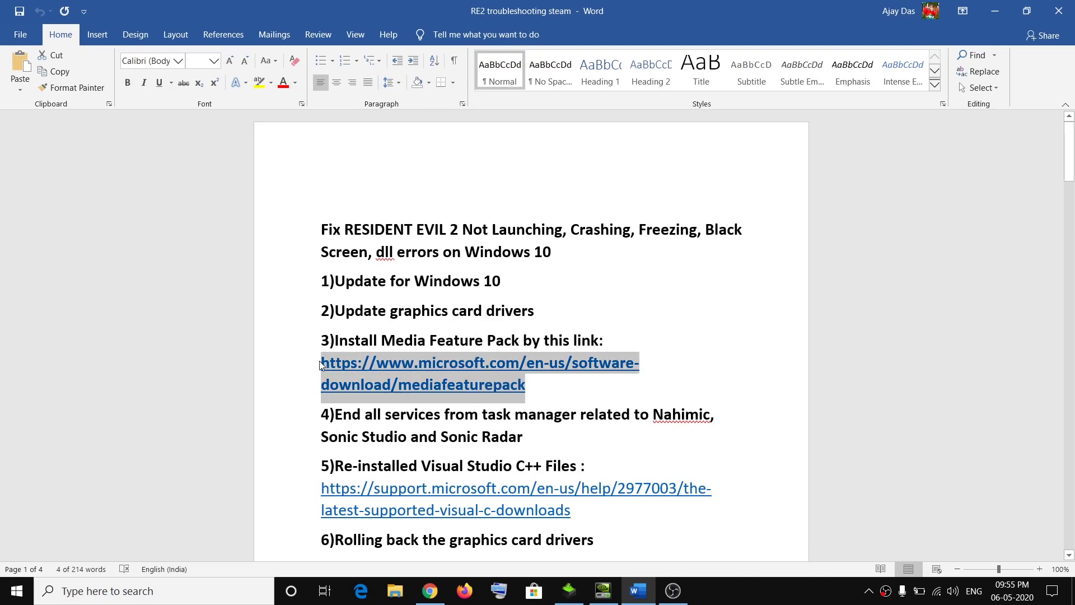
pyautogui.click(430, 591)
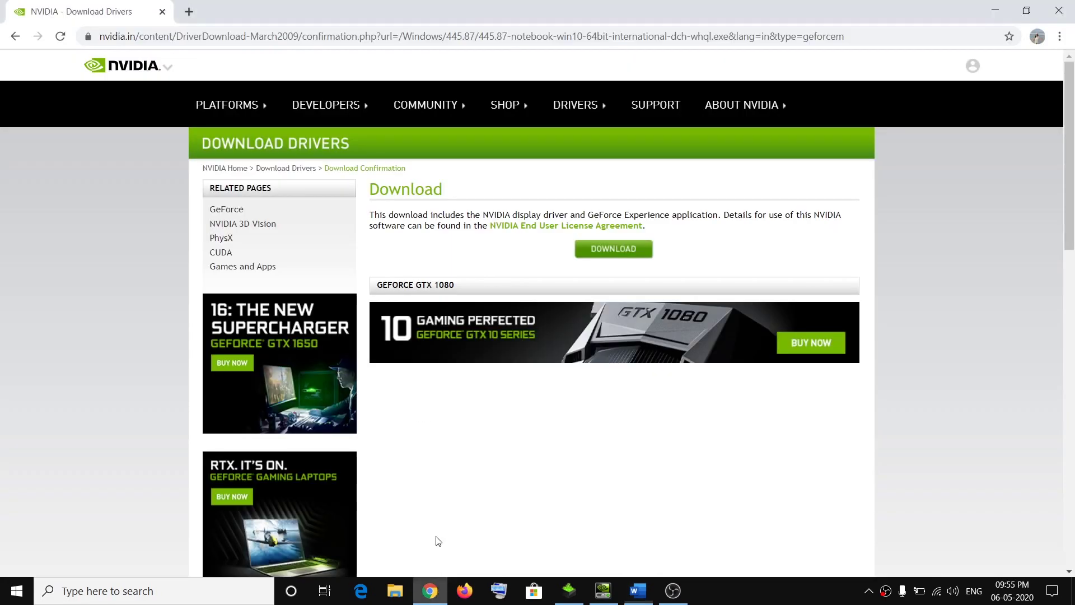
# Step: Load the copied Media Feature Pack link in a new tab and check the edition list without choosing
pyautogui.click(188, 11)
pyautogui.hotkey('ctrl', 'v')
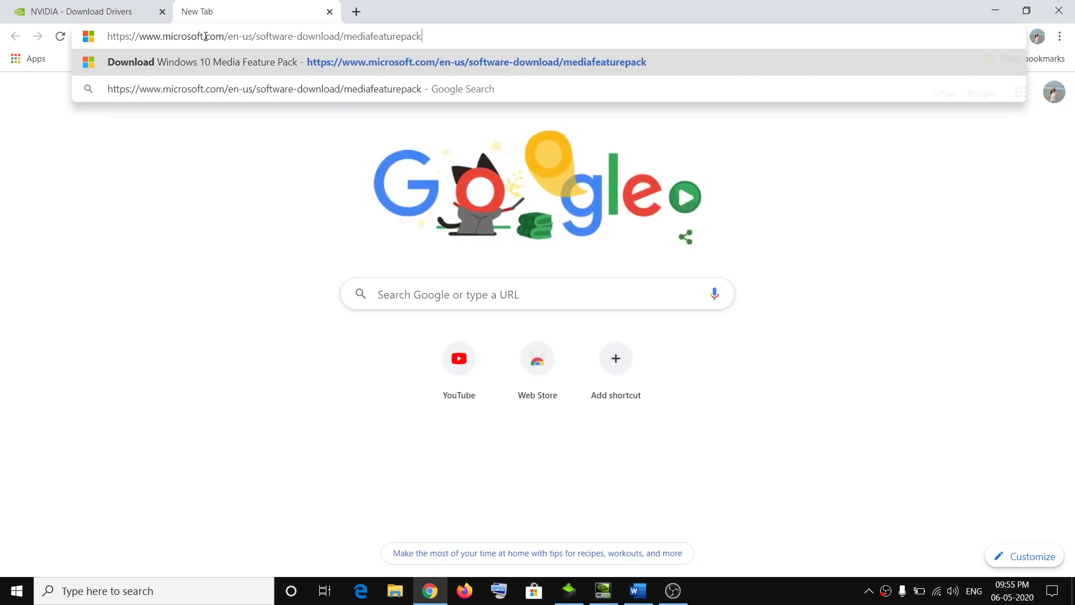
pyautogui.press('Return')
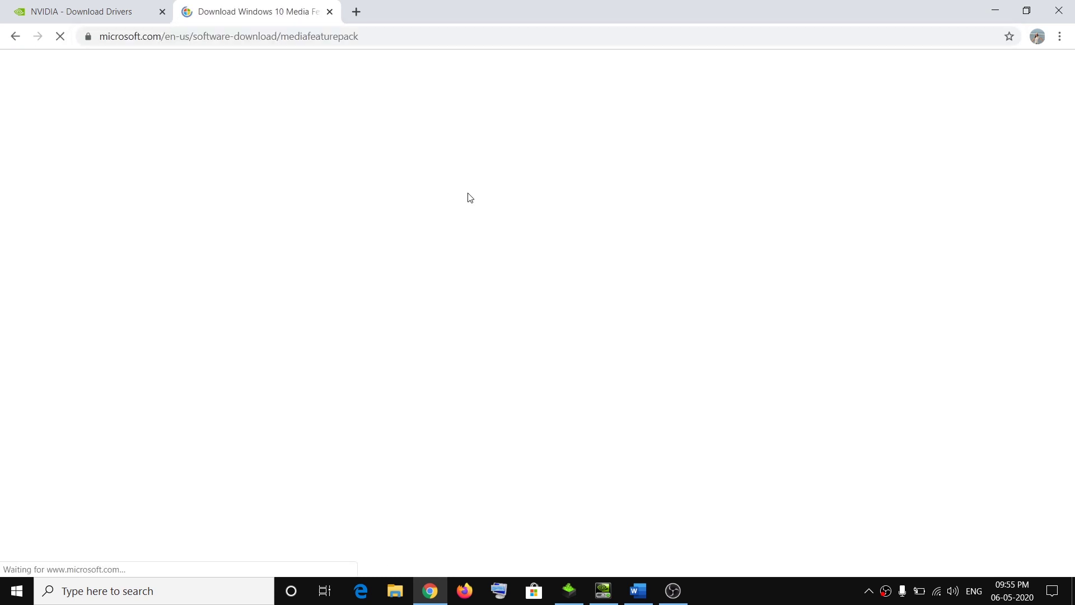
pyautogui.scroll(-4, 415, 360)
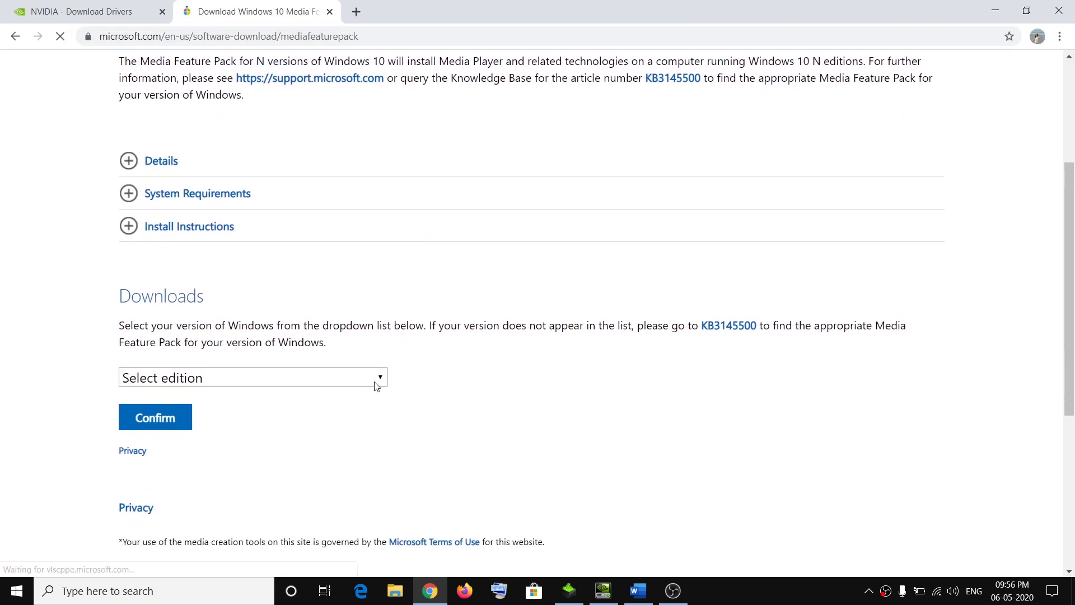
pyautogui.click(383, 381)
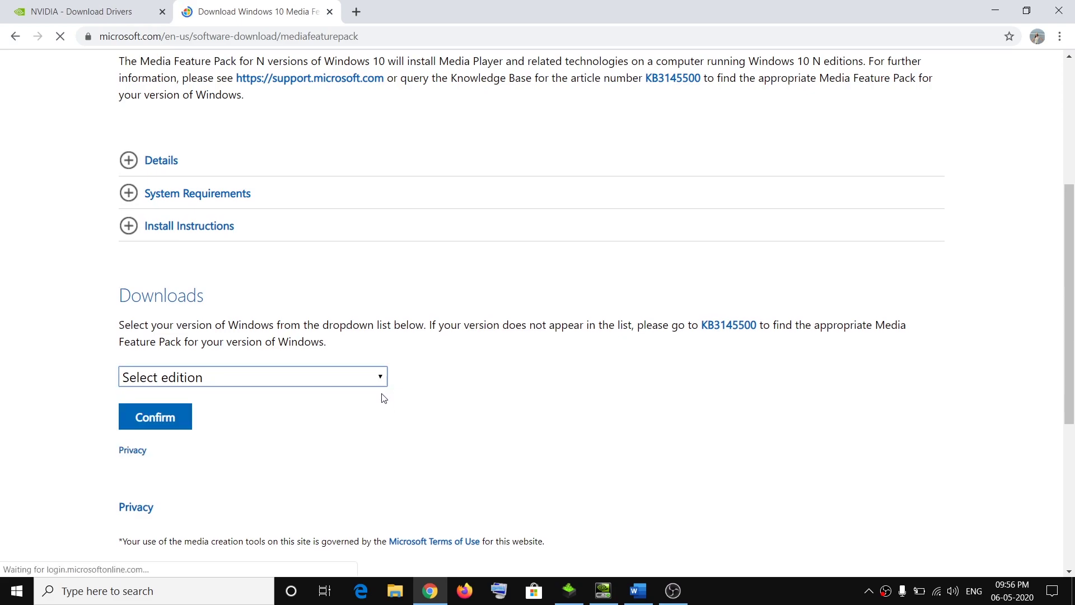
pyautogui.click(378, 380)
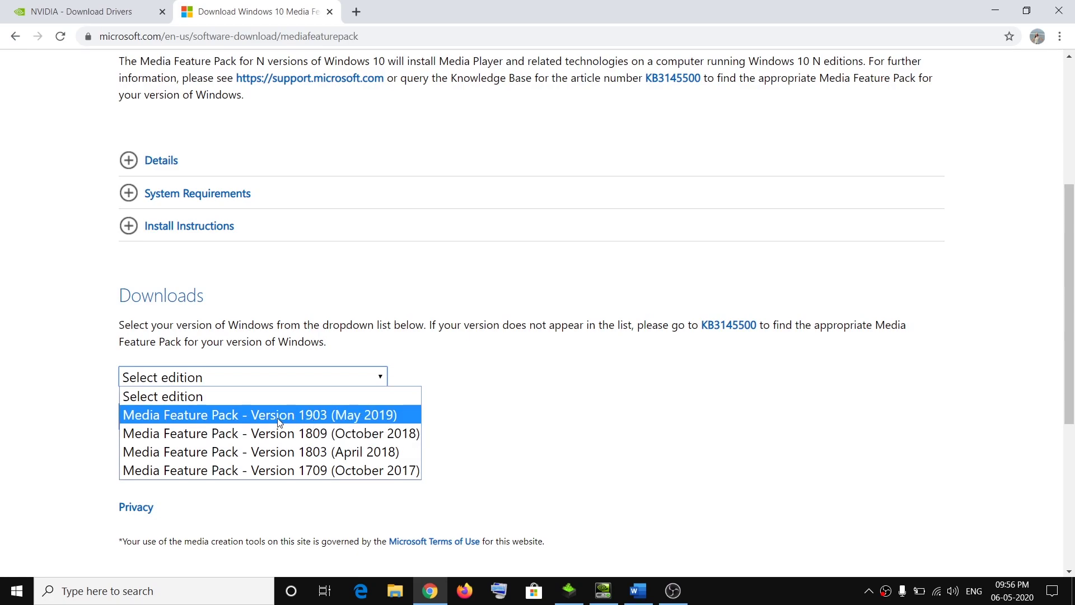
pyautogui.click(56, 424)
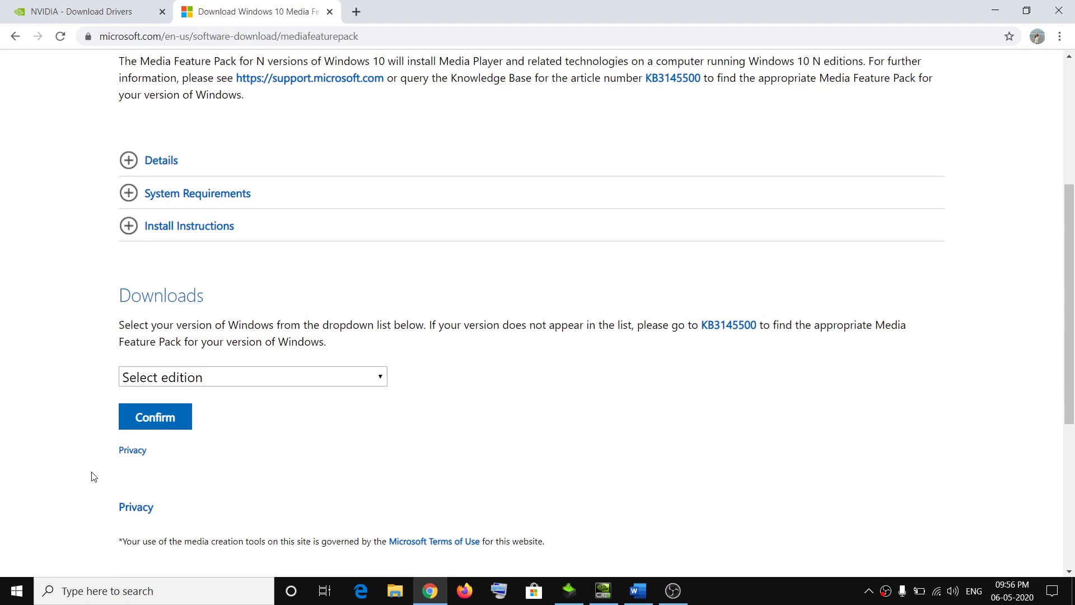
pyautogui.click(17, 594)
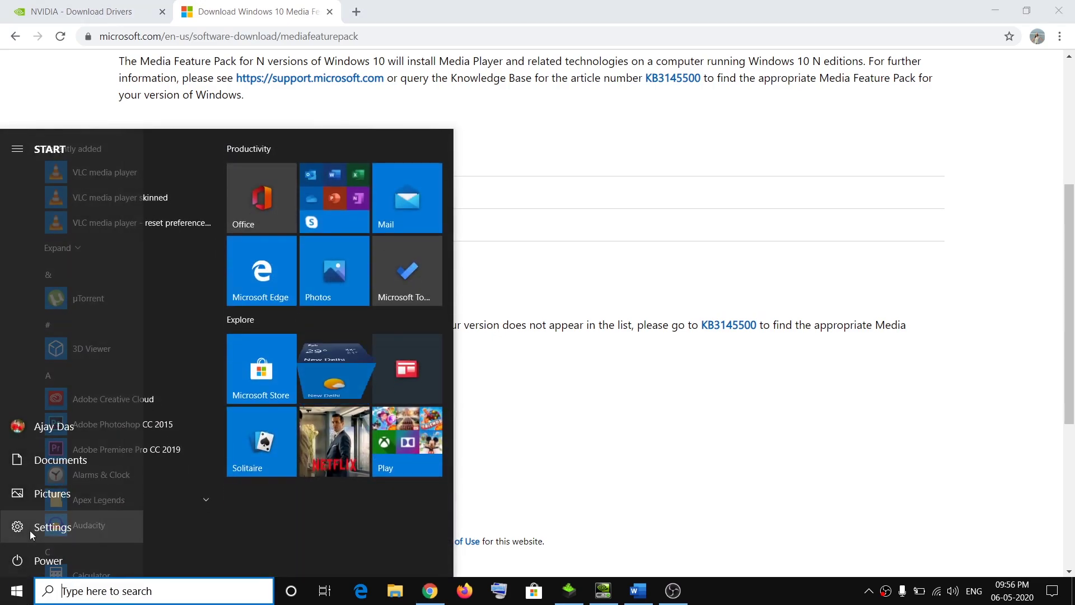
# Step: Check System > About in Settings: Windows 10 Home Single Language, version 1909
pyautogui.click(28, 527)
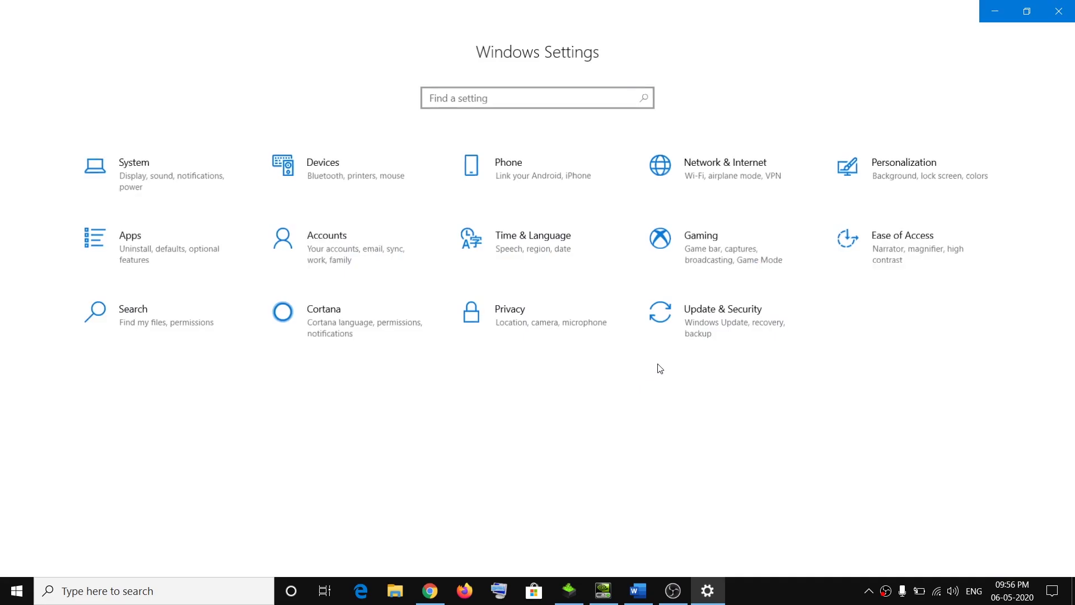
pyautogui.click(161, 172)
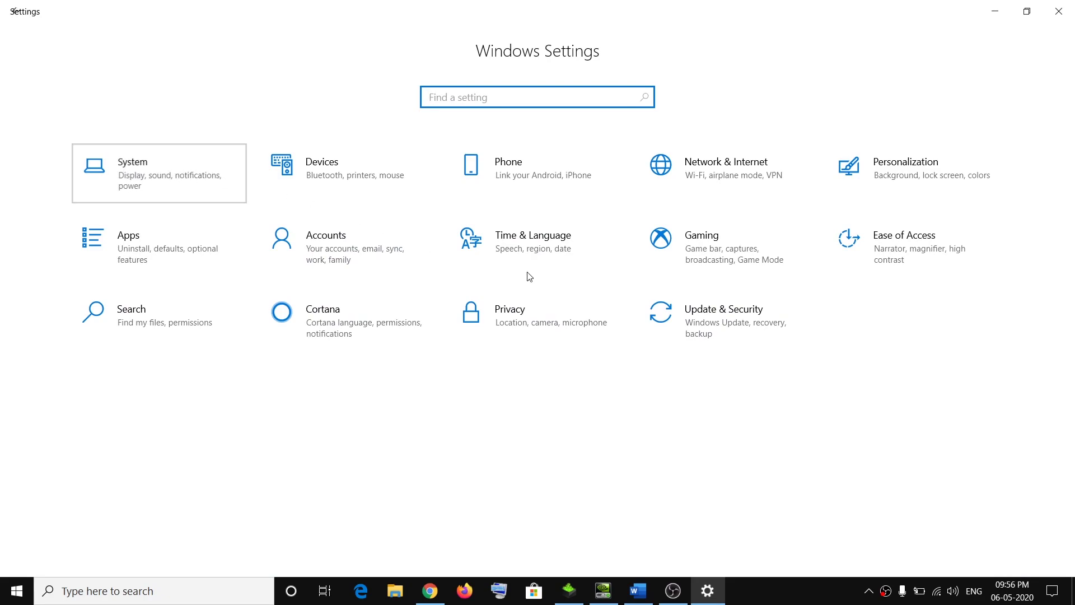
pyautogui.scroll(-3, 108, 480)
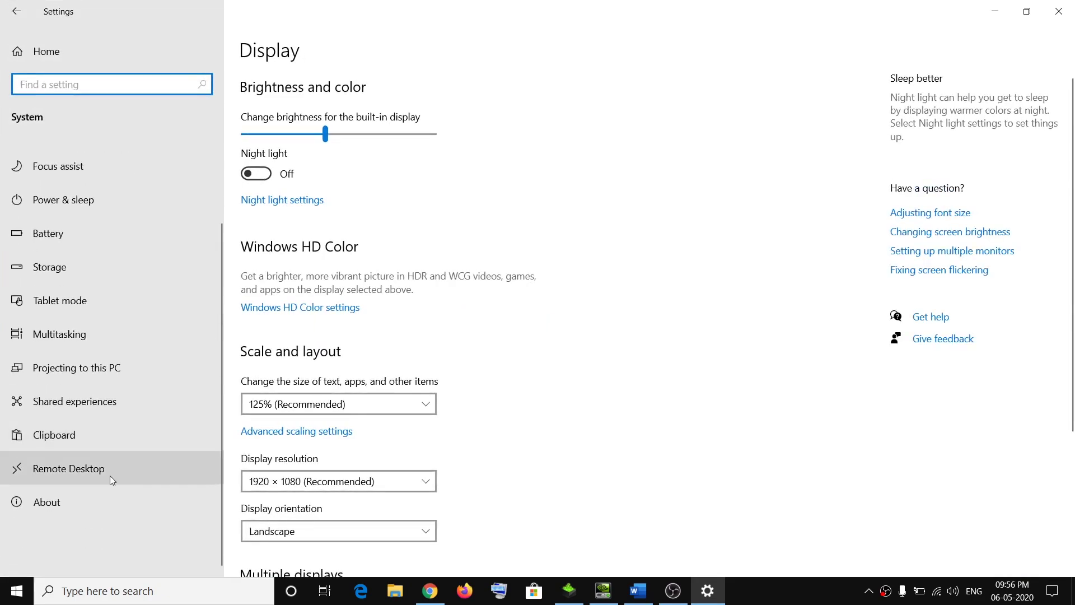
pyautogui.click(98, 508)
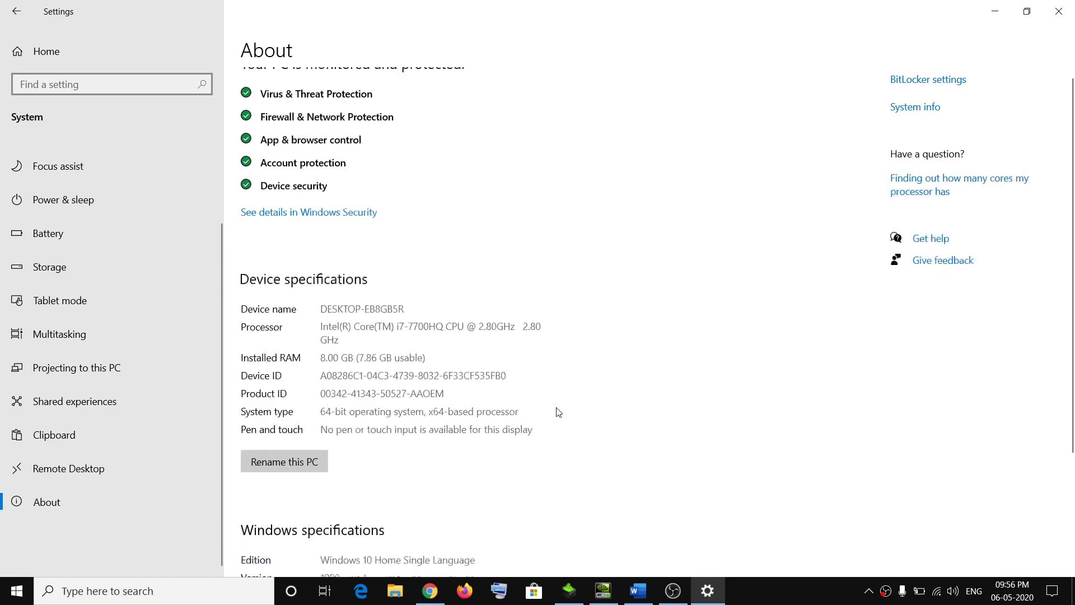
pyautogui.scroll(-3, 558, 420)
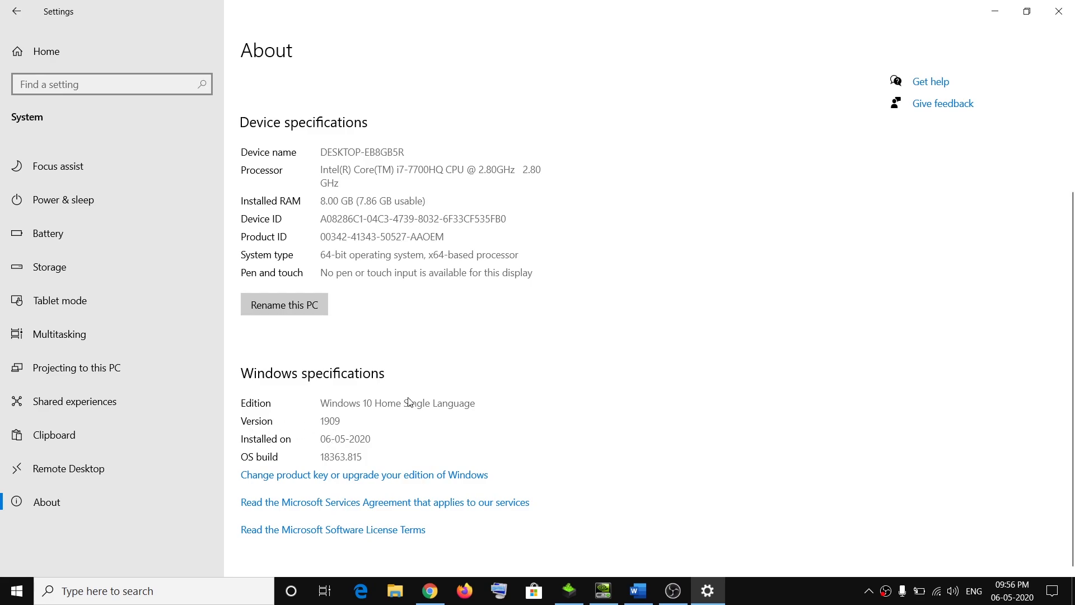
pyautogui.click(1060, 12)
# Step: Reopen the edition list without choosing, submit the form, and highlight the Media Feature Pack title
pyautogui.click(379, 373)
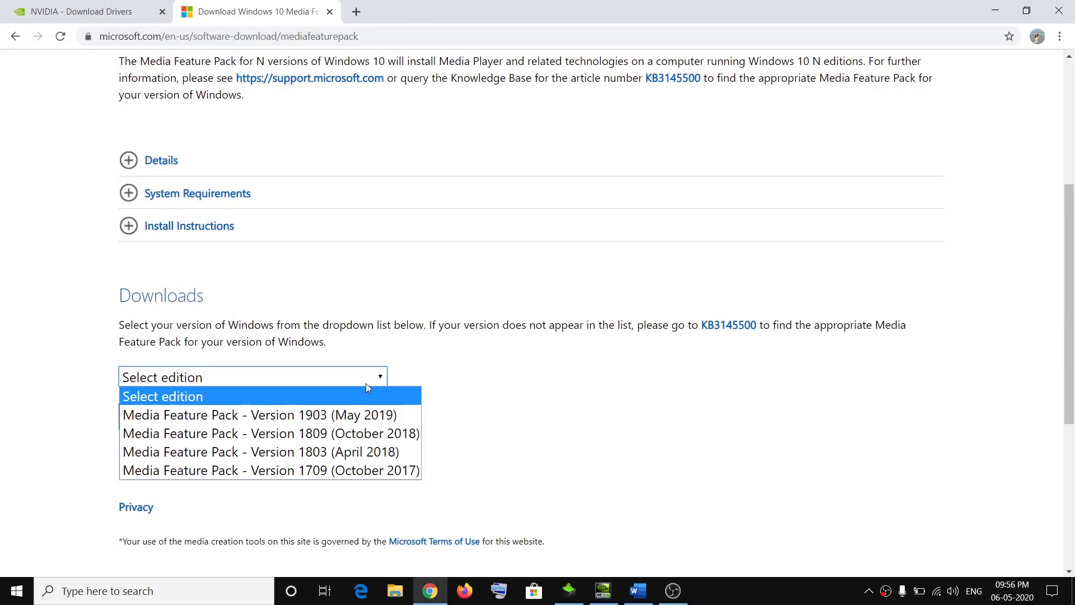
pyautogui.click(448, 412)
pyautogui.click(172, 423)
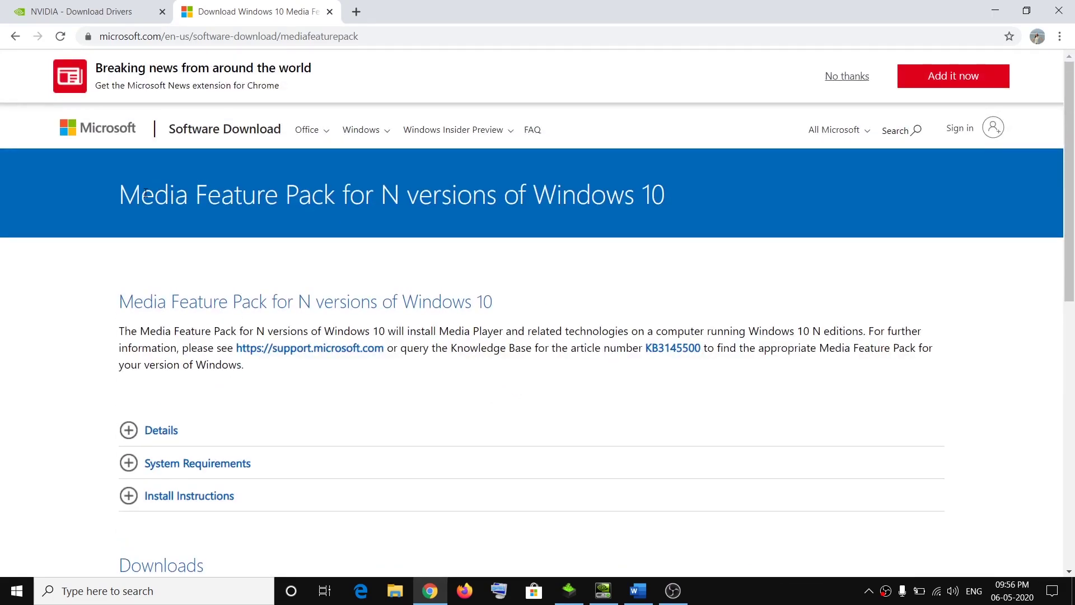
pyautogui.moveTo(145, 194); pyautogui.dragTo(351, 192)
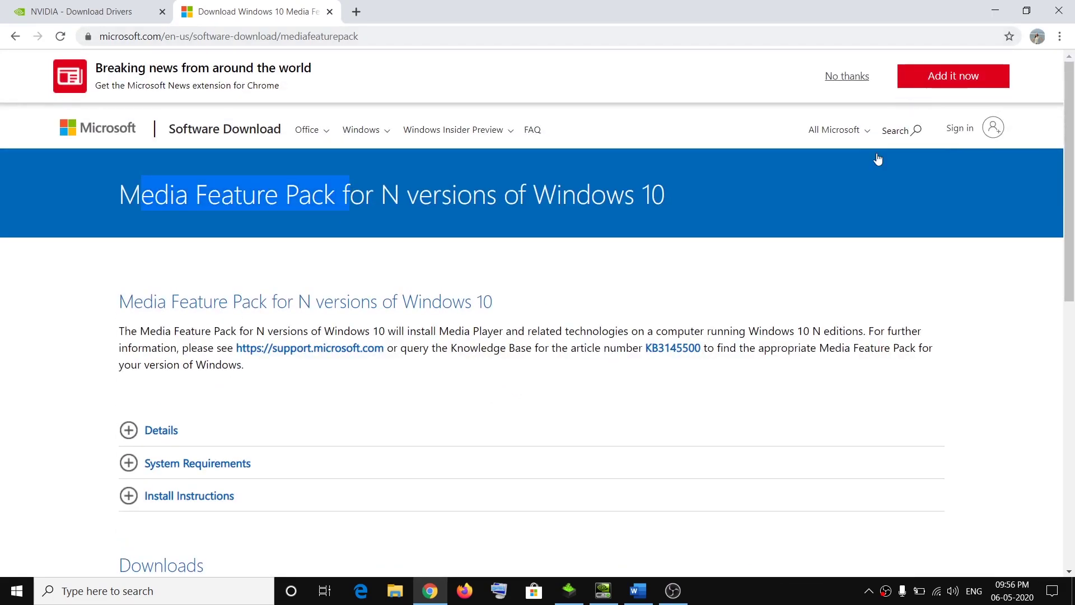
pyautogui.click(646, 589)
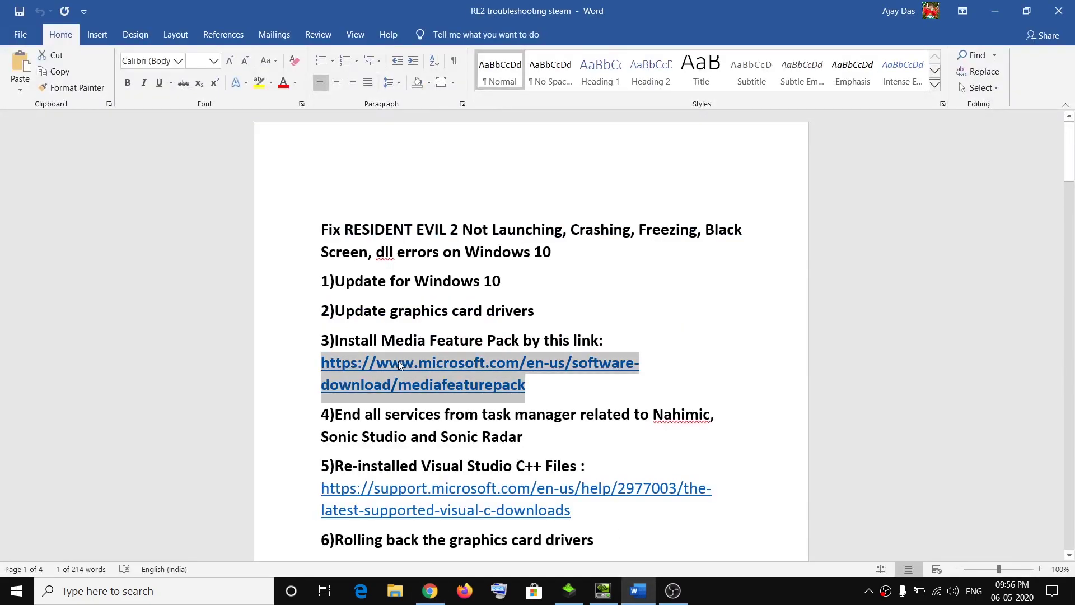
# Step: Reselect and clear the step 3 link, then scroll the checklist down to step 7
pyautogui.click(383, 346)
pyautogui.moveTo(523, 385); pyautogui.dragTo(328, 359)
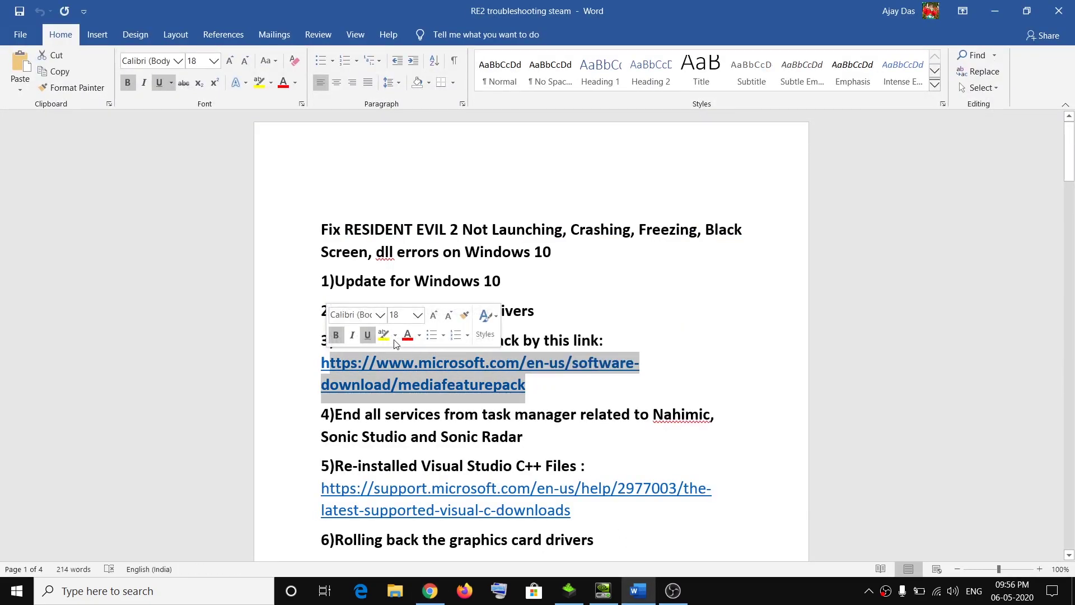
pyautogui.press('Up')
pyautogui.press('Up')
pyautogui.press('Up')
pyautogui.press('Up')
pyautogui.scroll(-3, 538, 338)
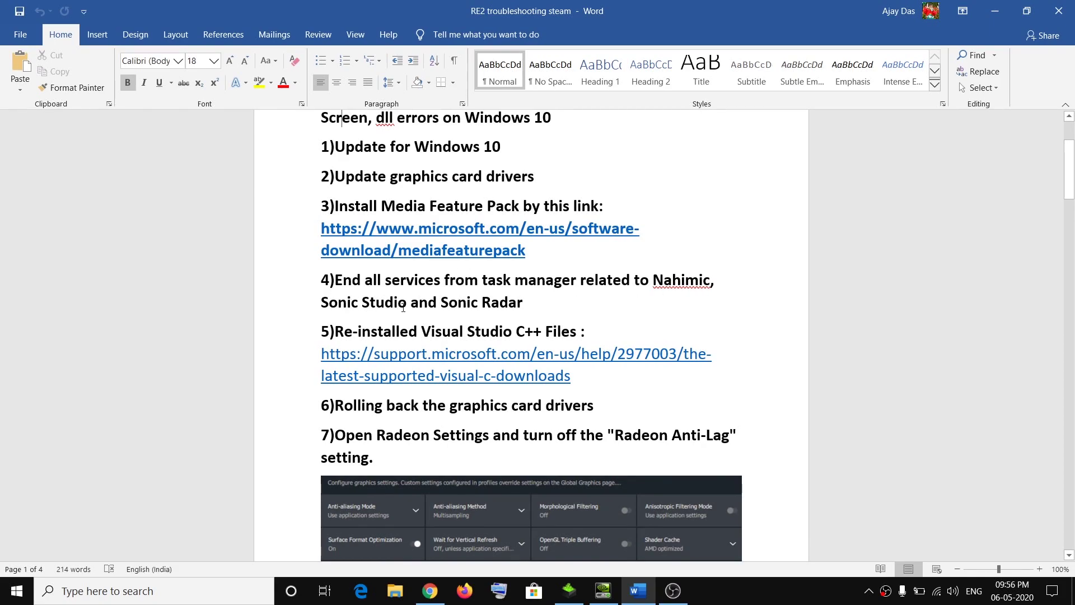
# Step: Launch Task Manager, browse the processes, and highlight Nahimic and Sonic Radar in item 4
pyautogui.rightClick(768, 593)
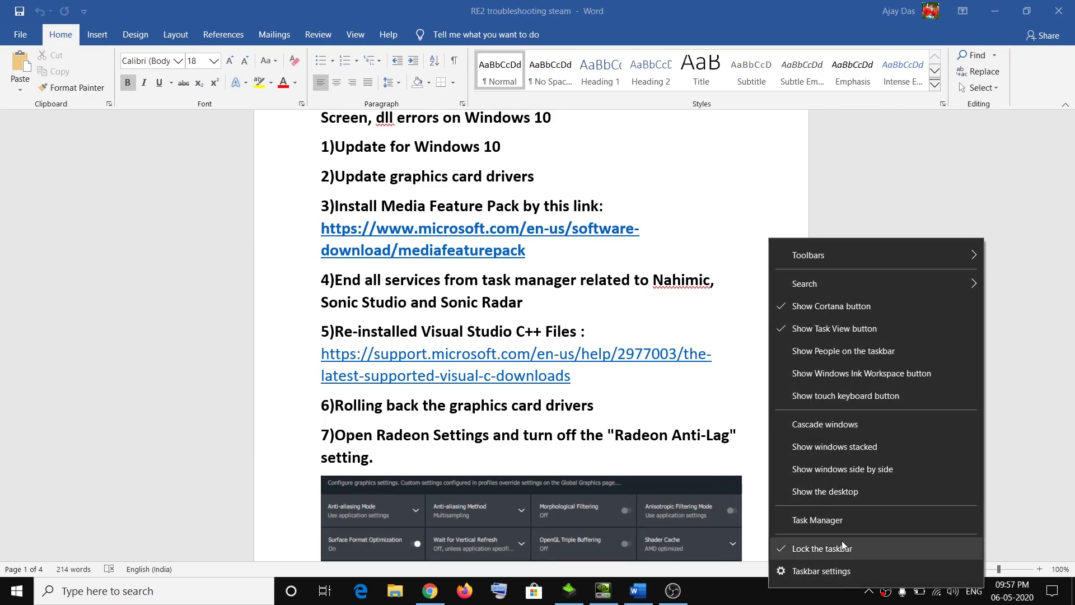
pyautogui.click(833, 522)
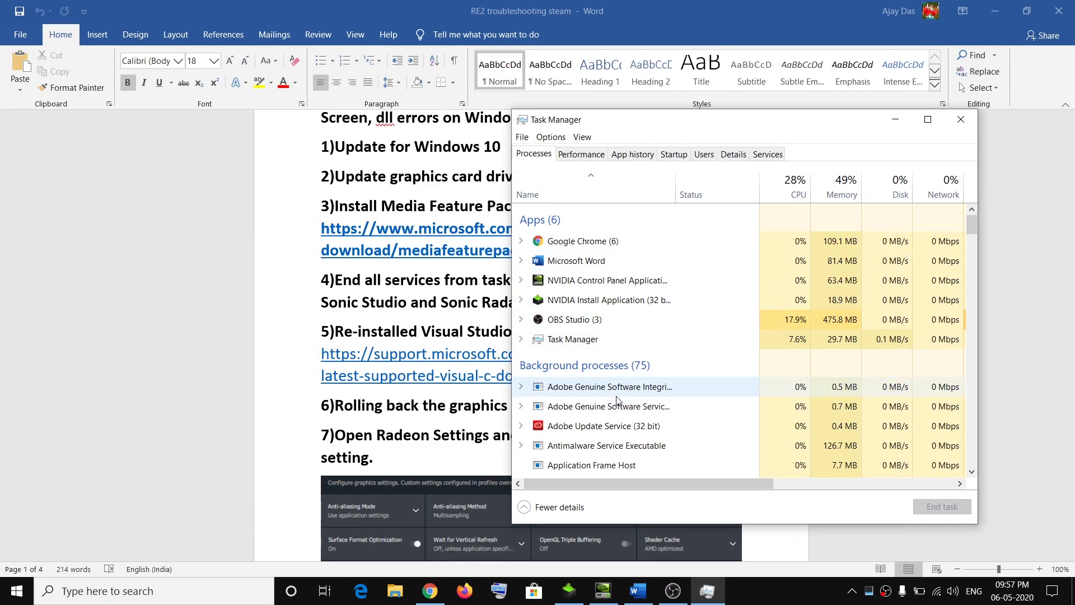
pyautogui.click(628, 391)
pyautogui.scroll(-2, 648, 397)
pyautogui.scroll(-1, 647, 399)
pyautogui.hotkey('alt', 'Tab')
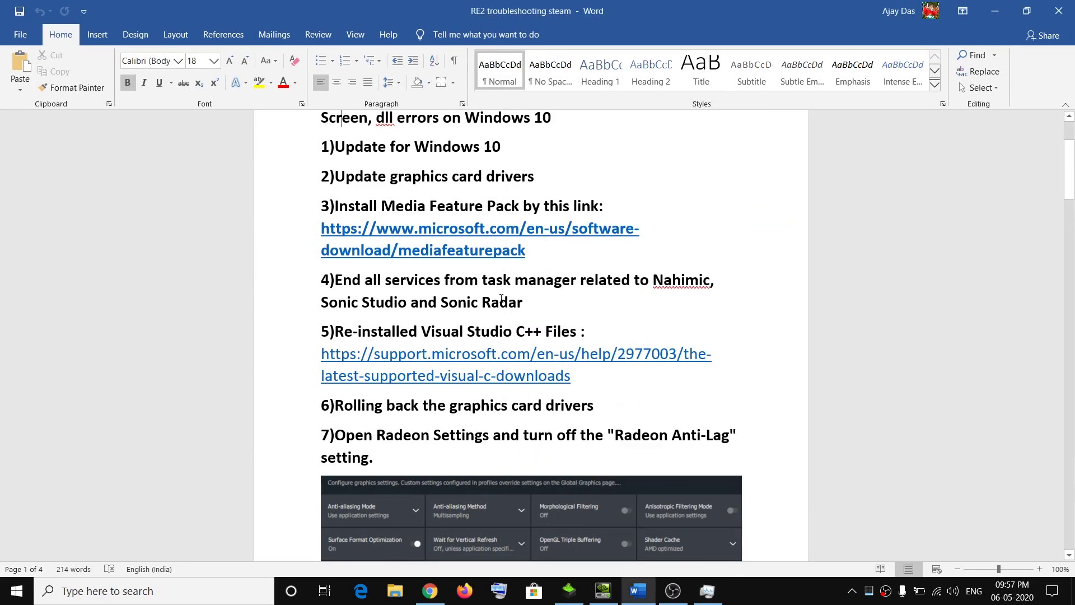
pyautogui.moveTo(659, 283); pyautogui.dragTo(717, 283)
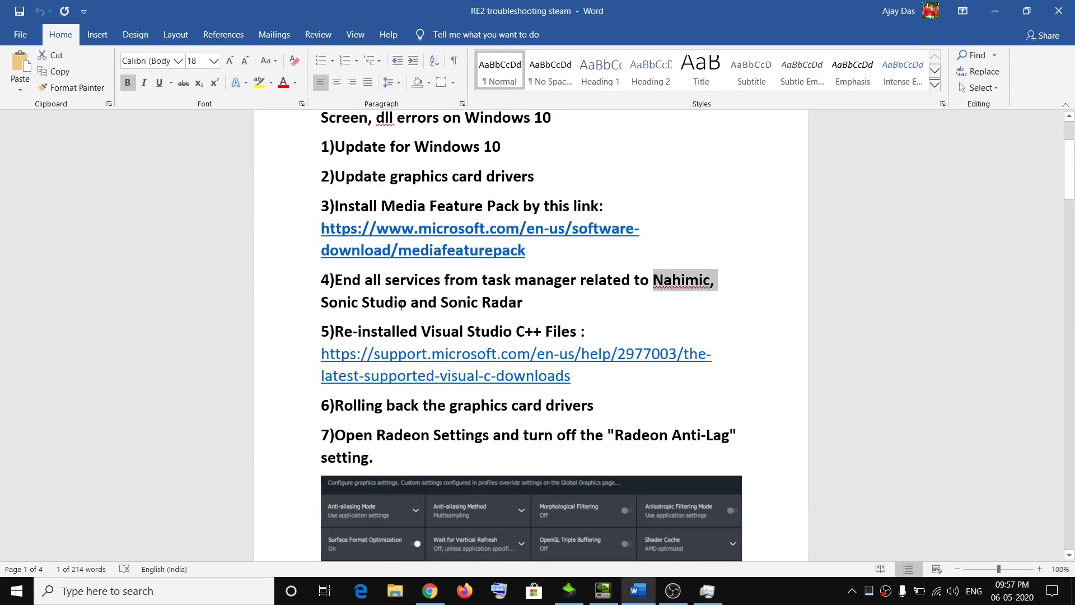
pyautogui.moveTo(442, 302); pyautogui.dragTo(524, 303)
# Step: Browse further down Task Manager's processes, then highlight all three item 4 service names
pyautogui.click(707, 591)
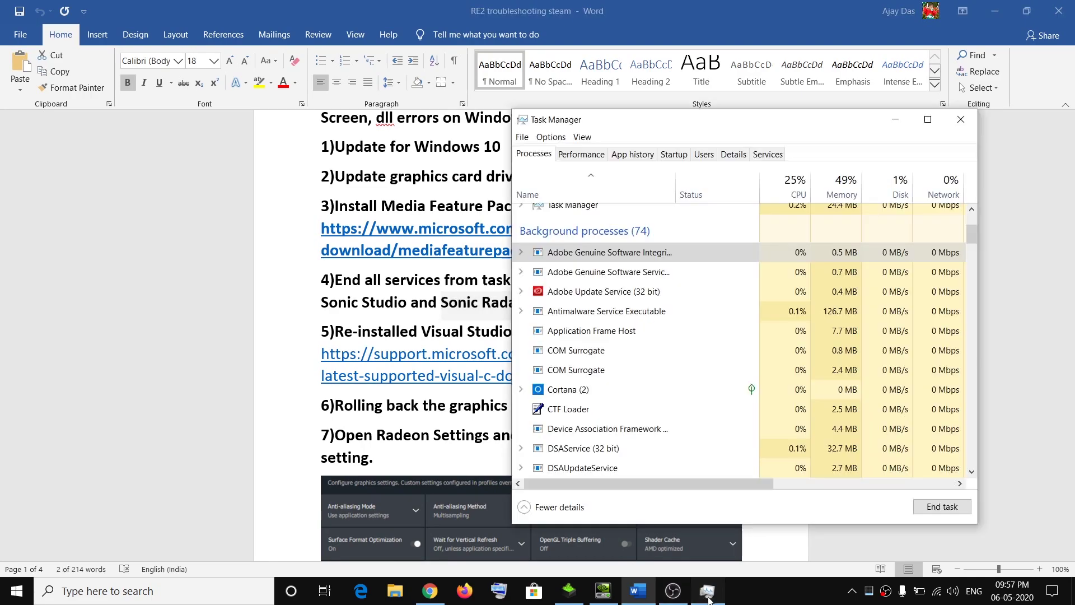
pyautogui.scroll(-6, 617, 364)
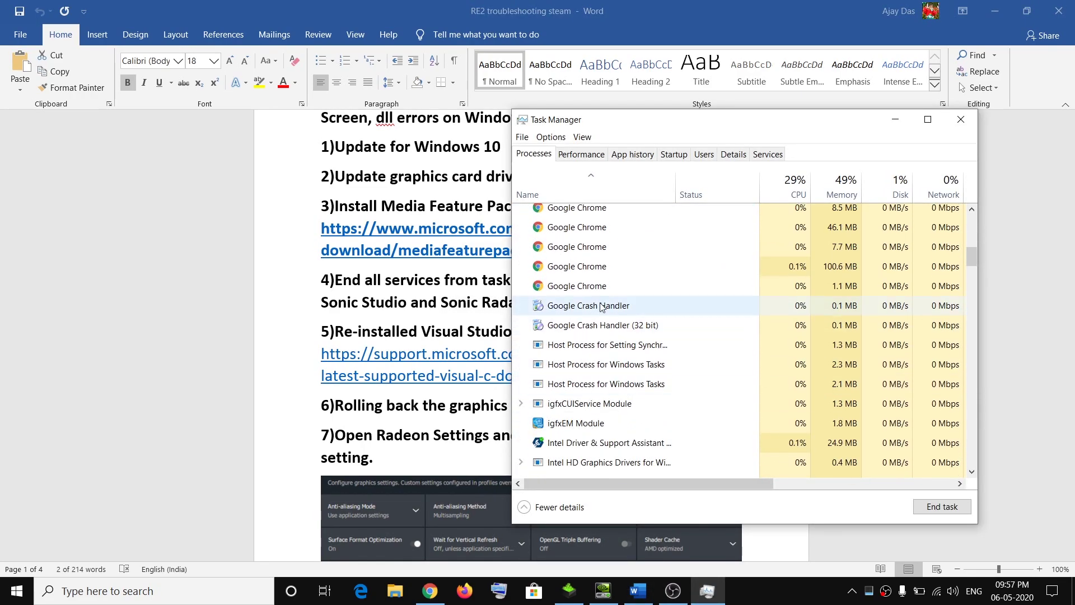
pyautogui.click(599, 325)
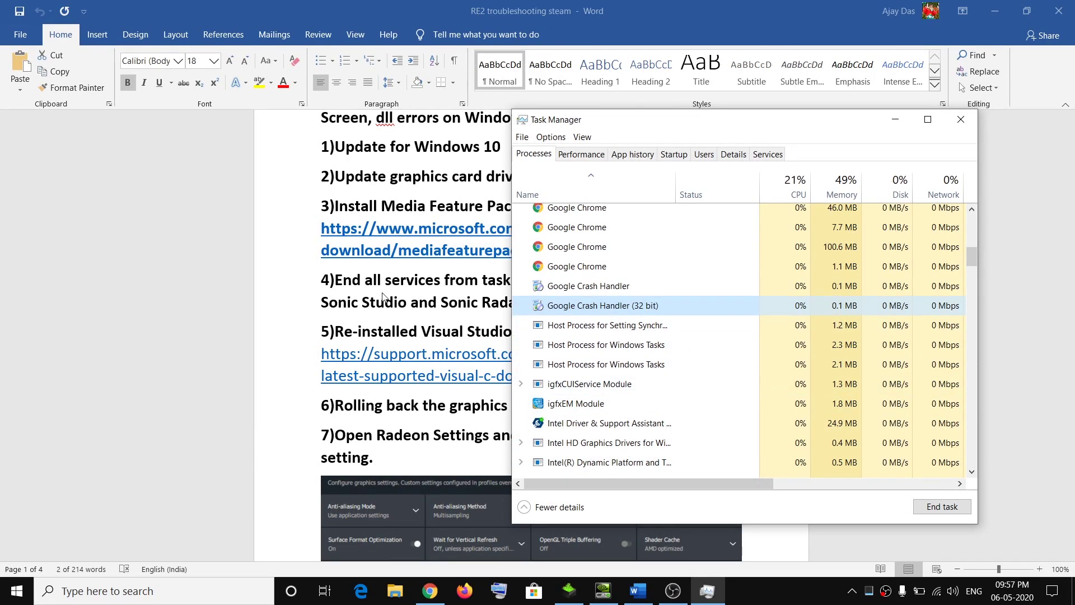
pyautogui.hotkey('alt', 'Tab')
pyautogui.moveTo(656, 280); pyautogui.dragTo(525, 304)
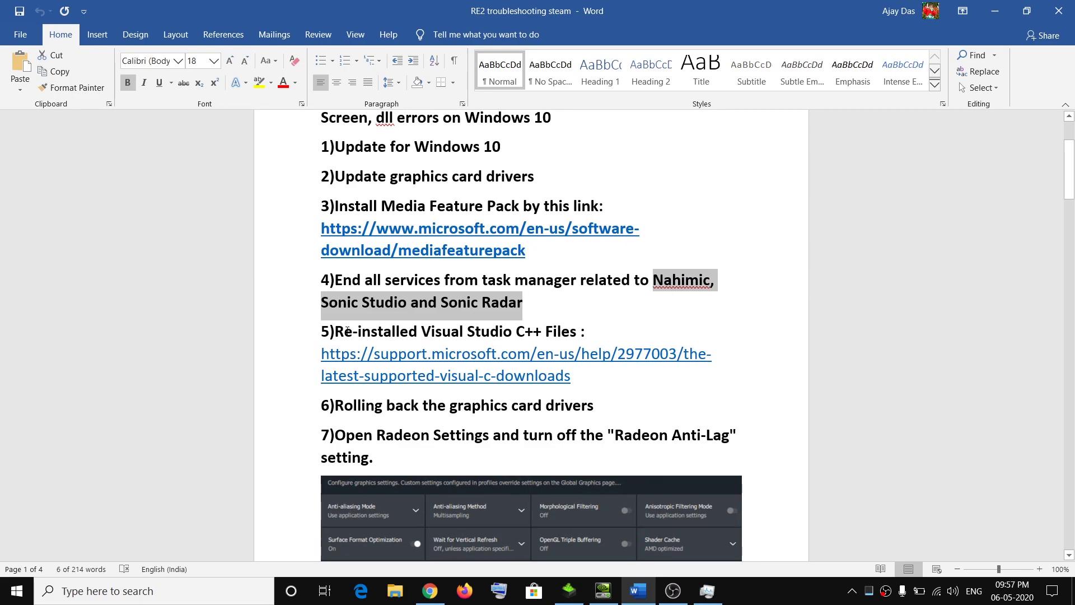
# Step: Copy item 5's Visual C++ downloads link from the Word checklist and bring Chrome forward
pyautogui.moveTo(348, 331); pyautogui.dragTo(580, 332)
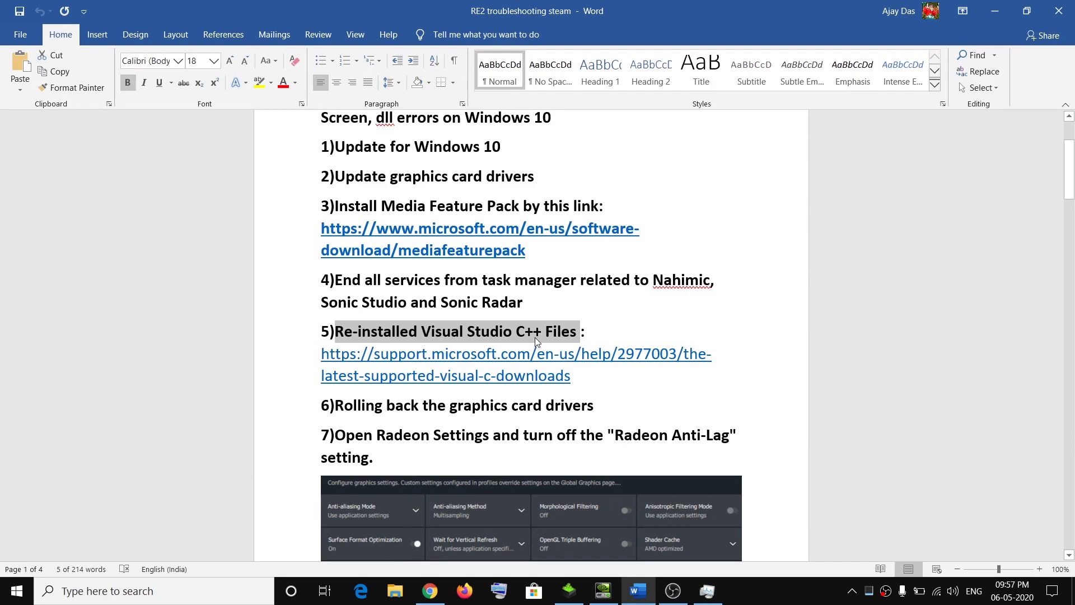
pyautogui.moveTo(580, 377); pyautogui.dragTo(322, 361)
pyautogui.hotkey('ctrl', 'c')
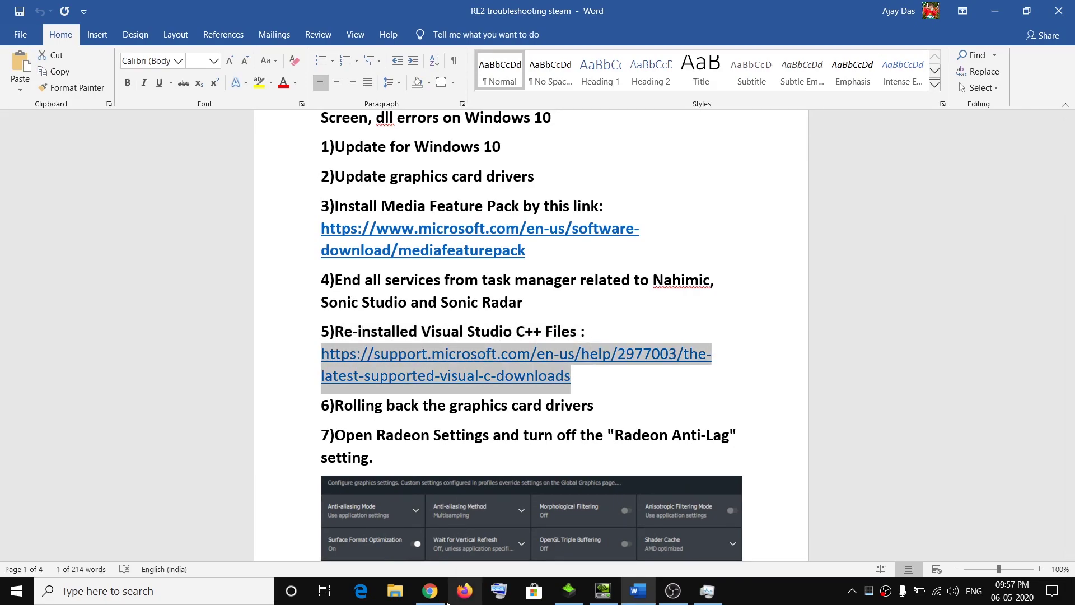
pyautogui.click(429, 591)
# Step: Load the pasted Visual C++ downloads support URL in a new Chrome tab
pyautogui.click(359, 19)
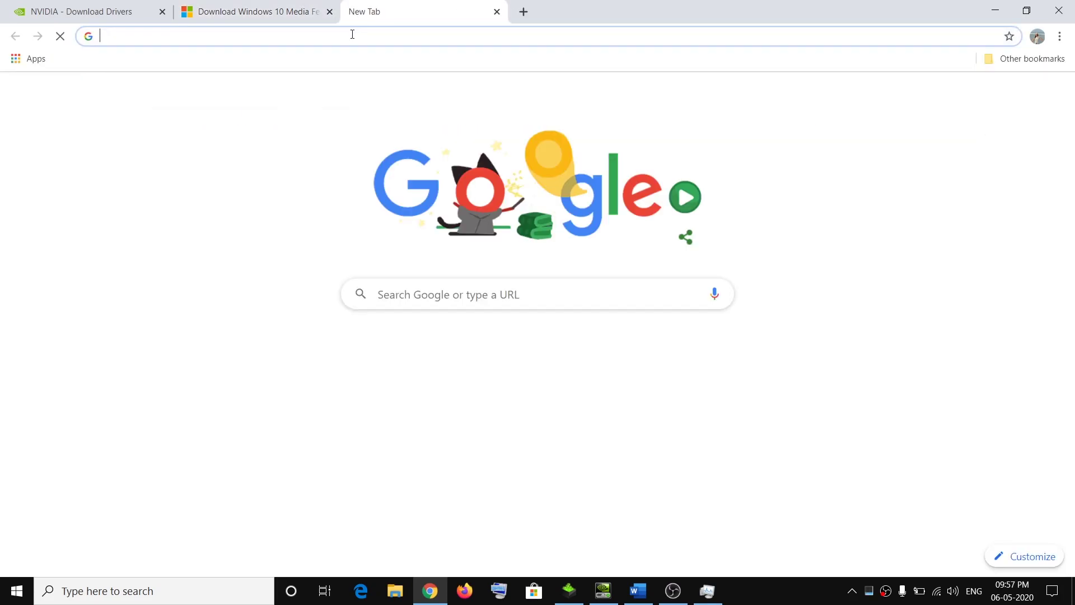
pyautogui.hotkey('ctrl', 'v')
pyautogui.press('Return')
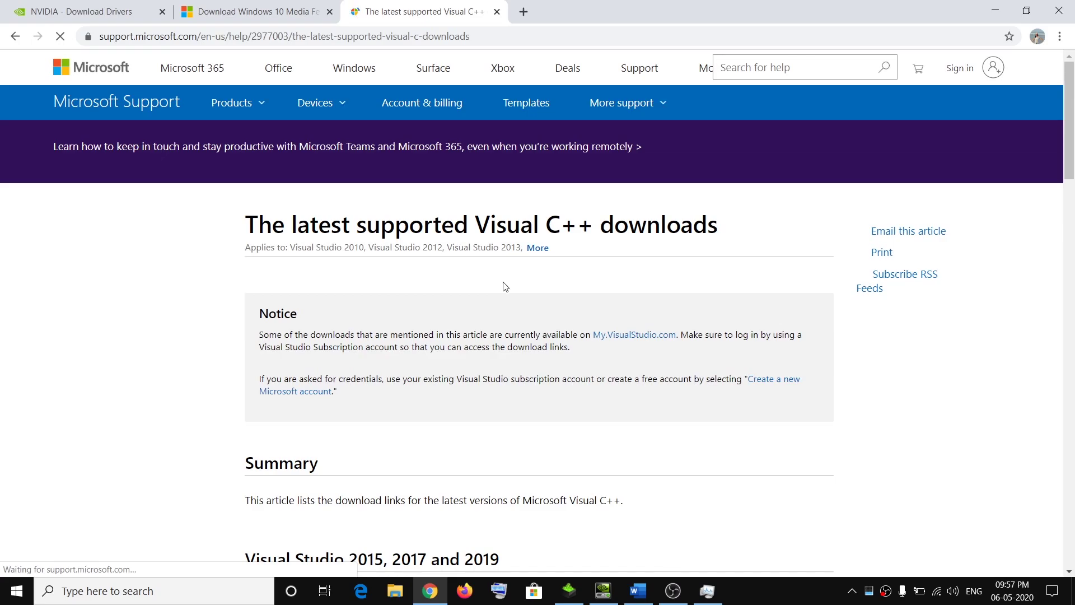
# Step: Scroll to the Visual Studio 2015, 2017 and 2019 section and highlight the x64 label
pyautogui.scroll(-9, 532, 285)
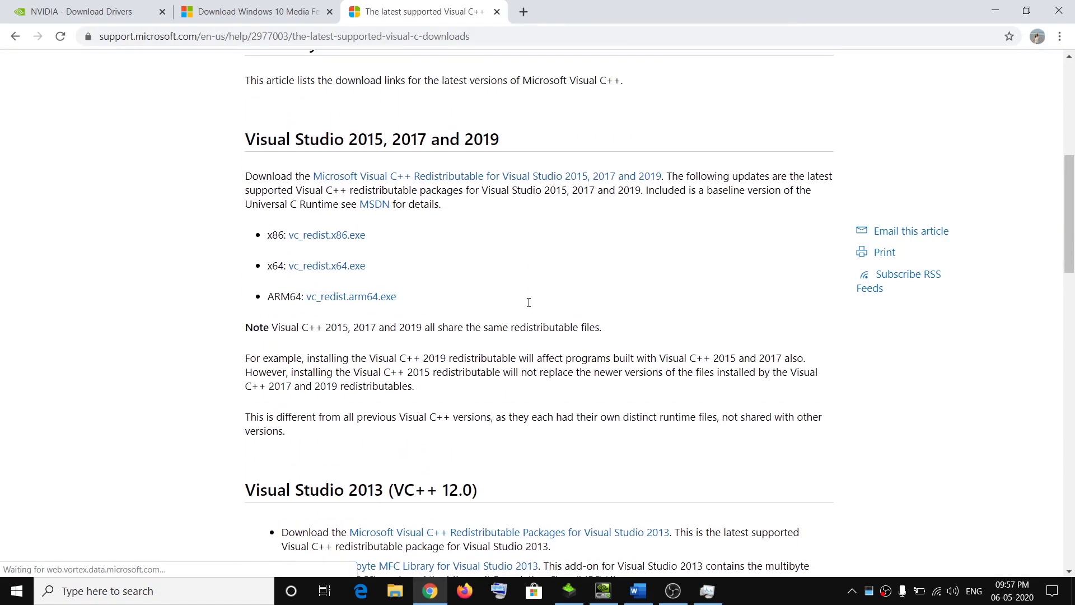
pyautogui.scroll(-8, 526, 307)
pyautogui.scroll(9, 521, 307)
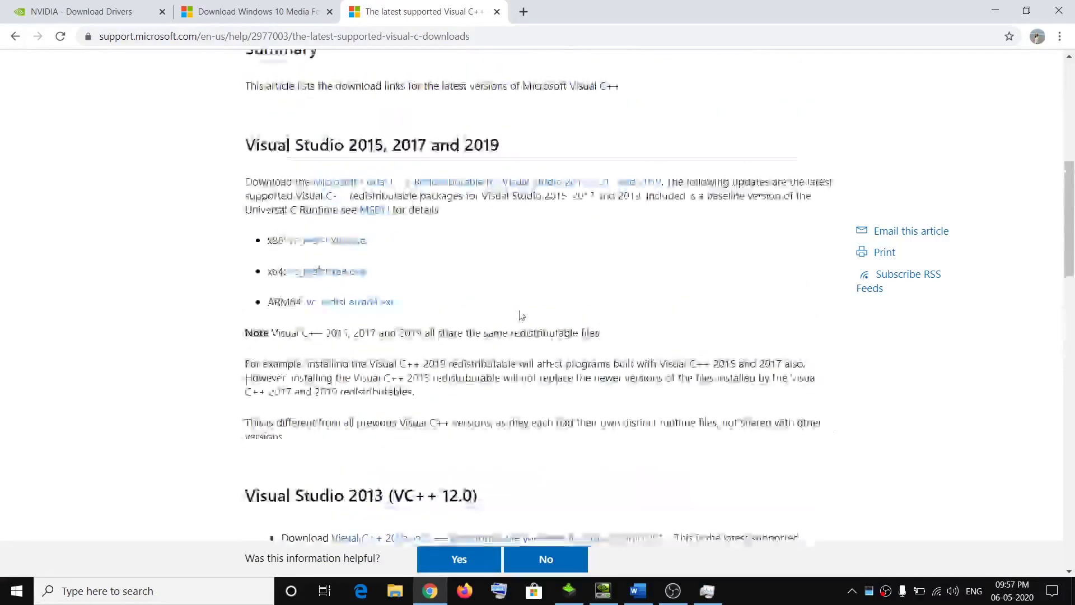
pyautogui.moveTo(246, 209); pyautogui.dragTo(511, 218)
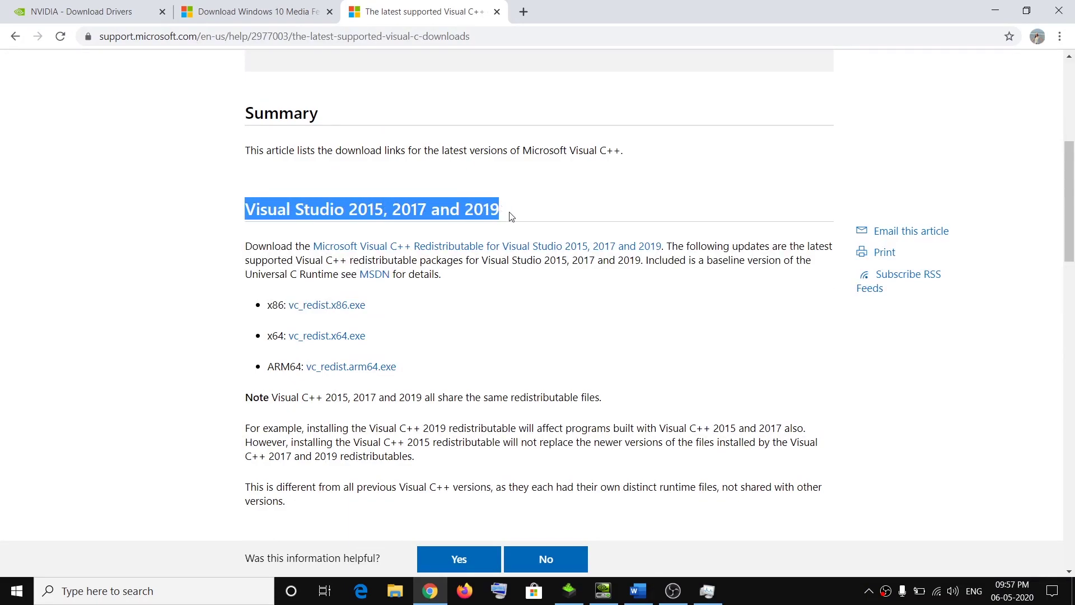
pyautogui.moveTo(268, 306); pyautogui.dragTo(276, 335)
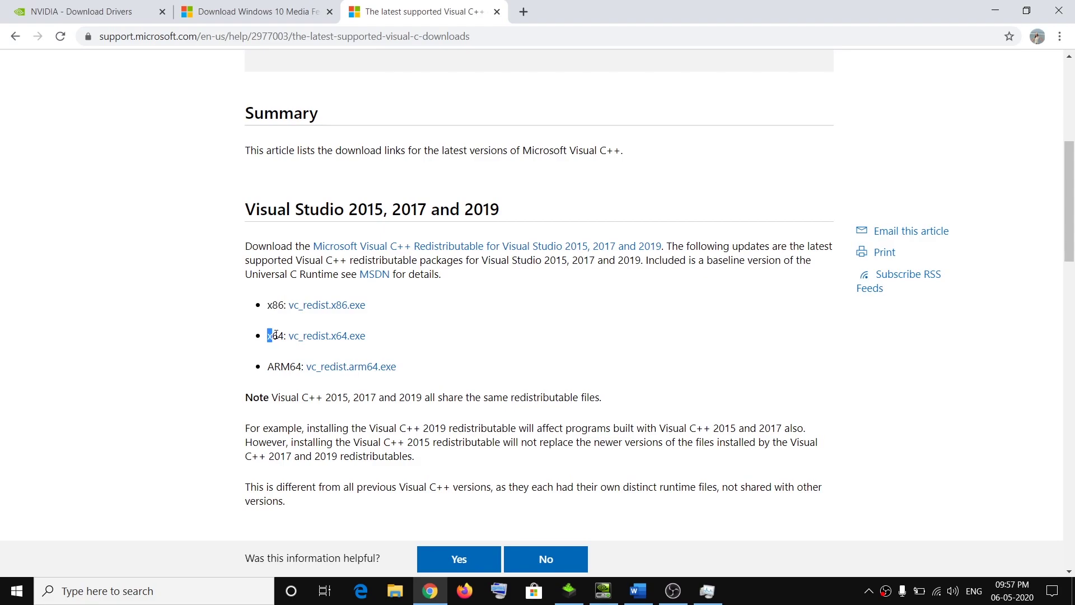
# Step: Download and run VC_redist.x86.exe, accept the licence terms, and start installing the 2015-2019 x86 redistributable
pyautogui.click(325, 308)
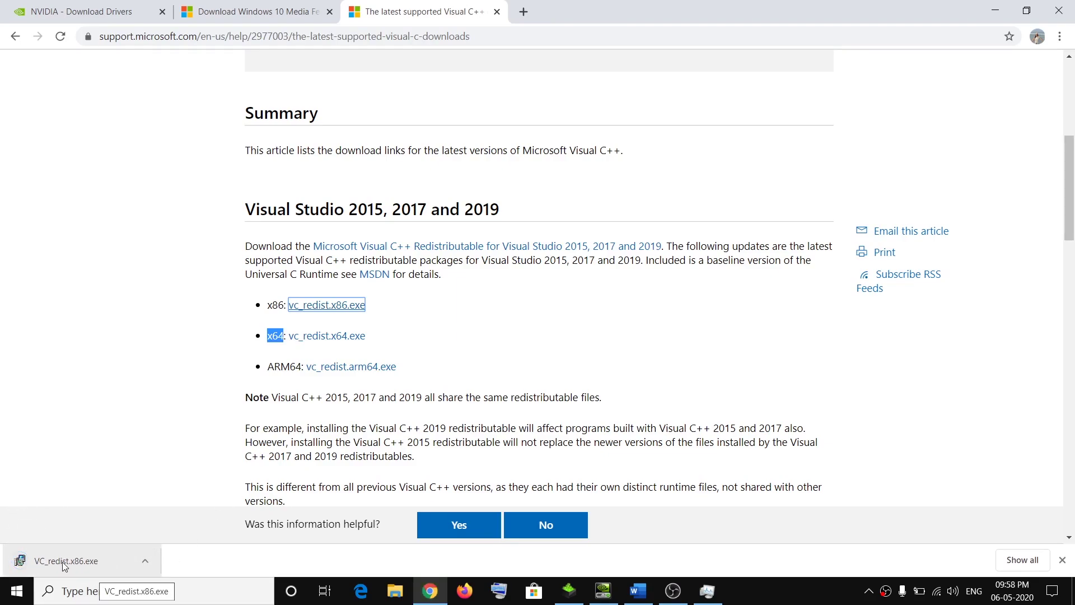
pyautogui.click(93, 568)
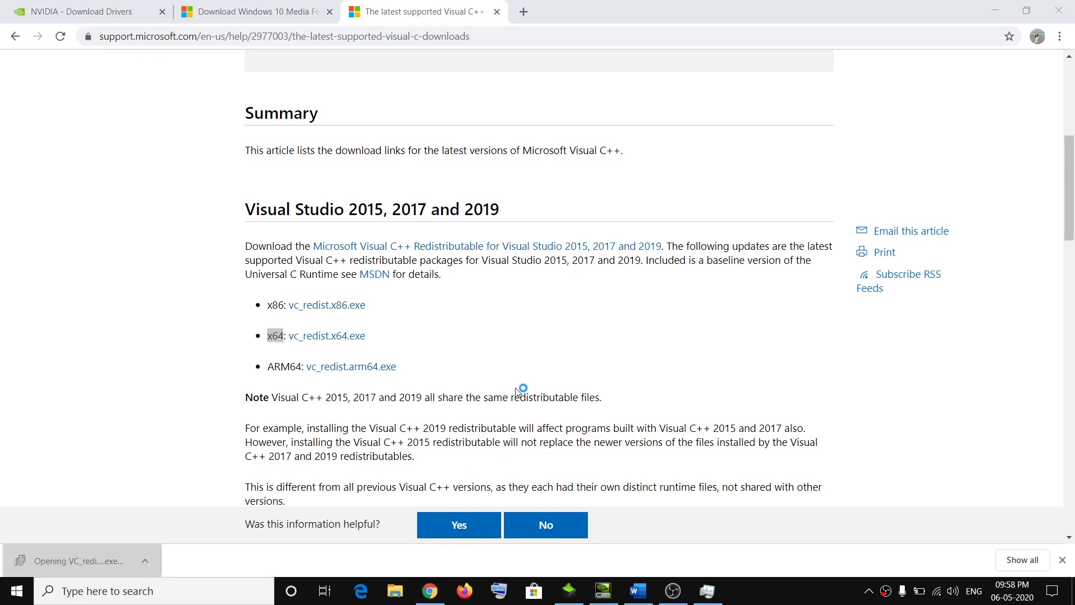
pyautogui.click(382, 353)
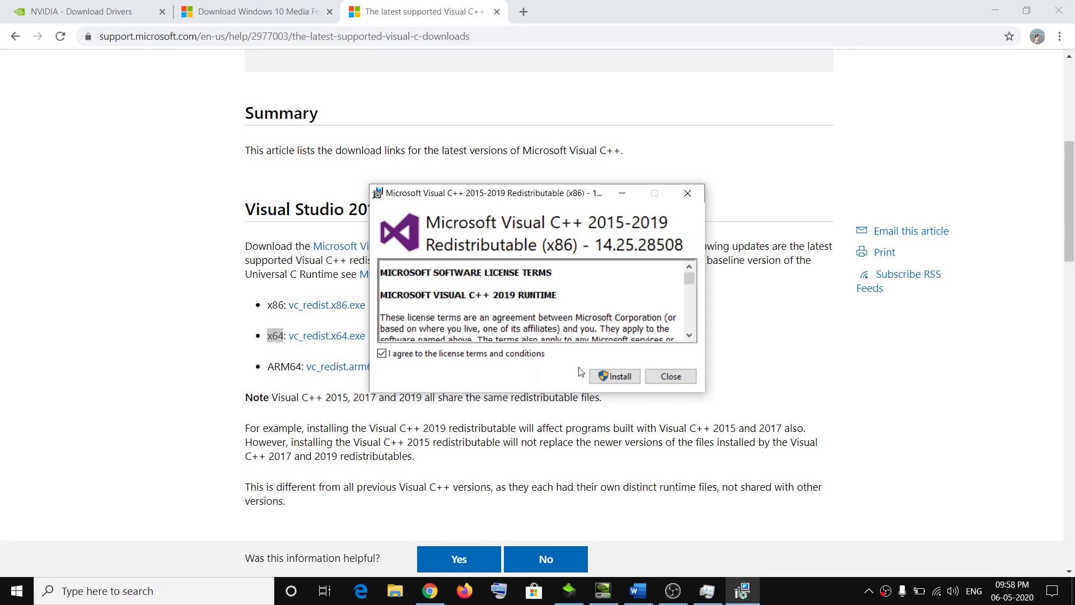
pyautogui.click(611, 377)
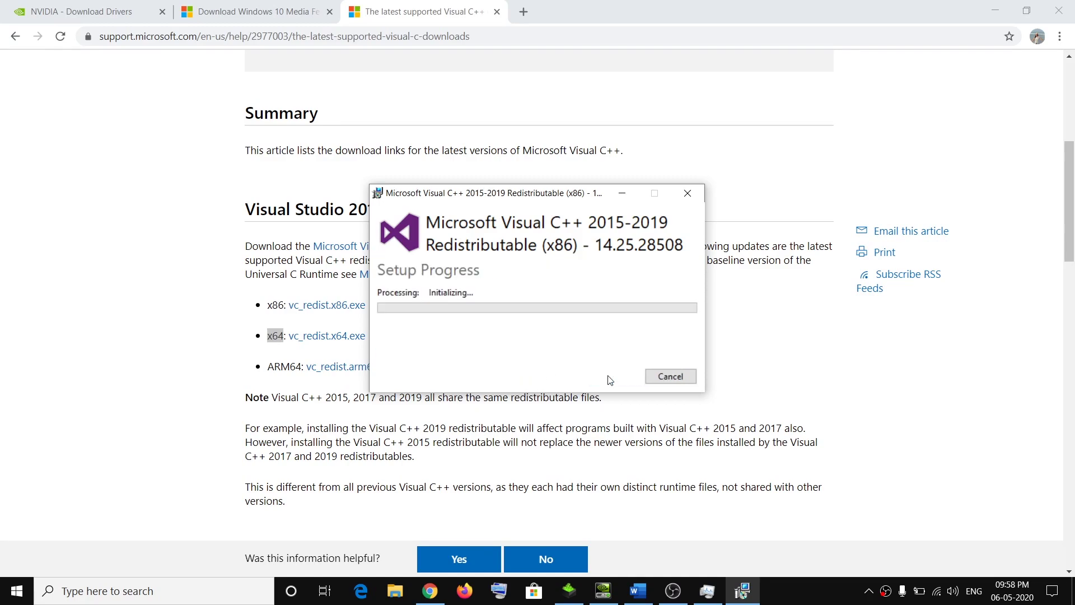